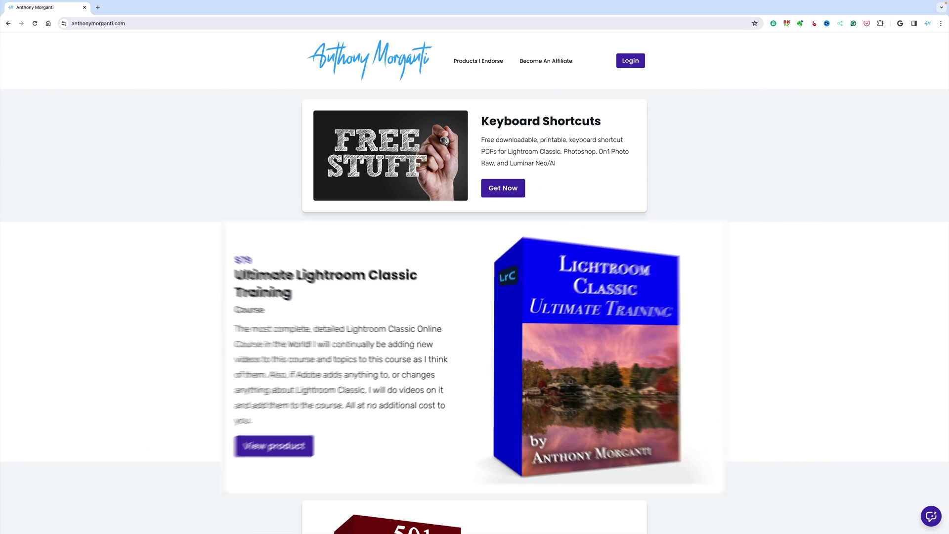
Step: Scroll down through the presets and profiles product cards, then back to the top
scroll(403, 252, down, 3)
scroll(401, 247, down, 8)
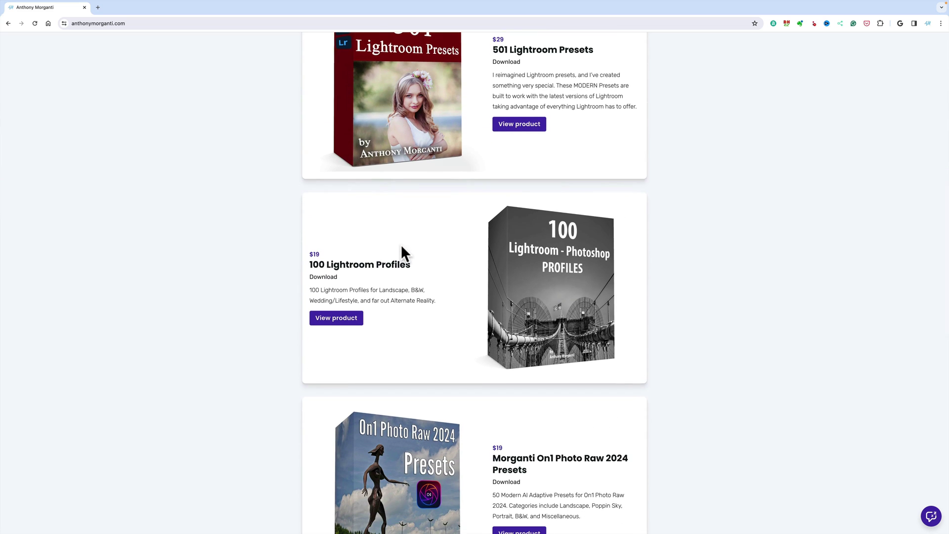
scroll(401, 246, down, 6)
scroll(401, 248, up, 4)
scroll(402, 247, up, 12)
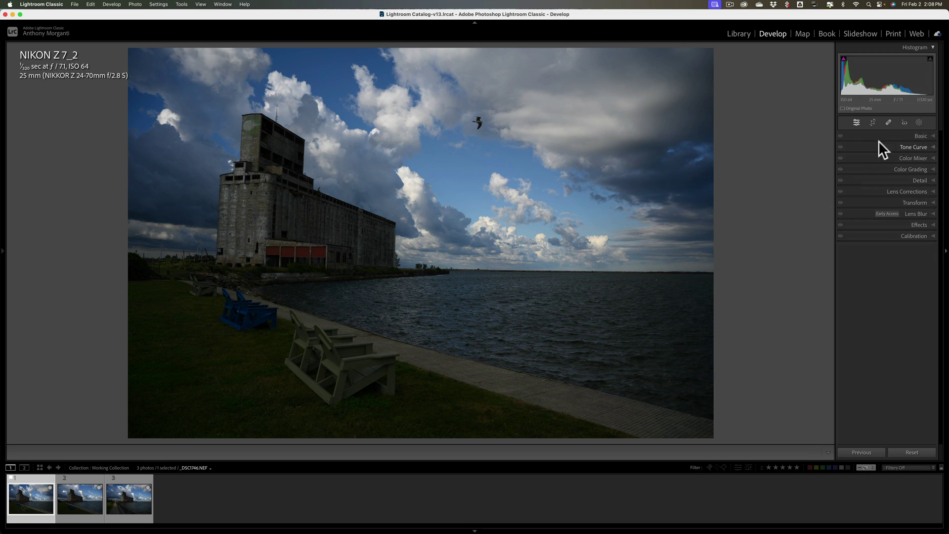
Step: Straighten the first photo with Crop & Straighten to level the horizon
click(873, 122)
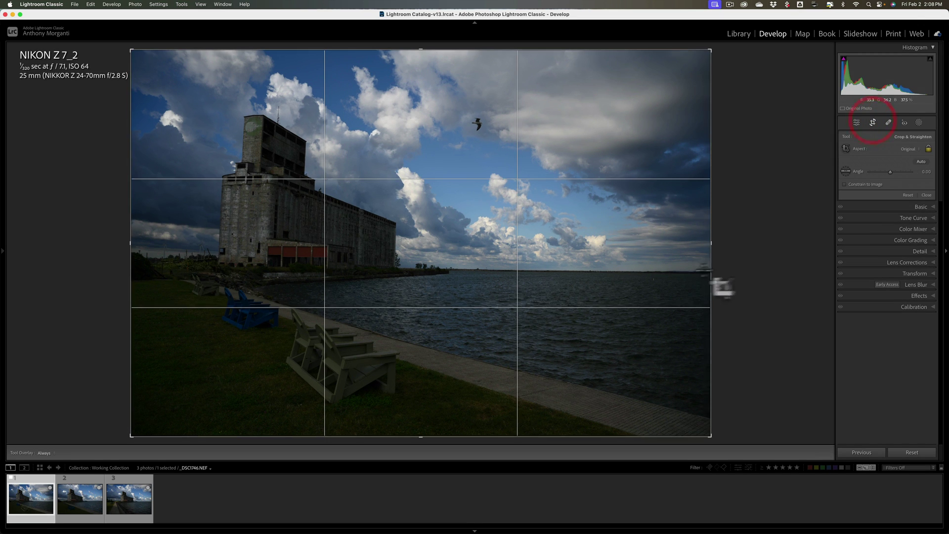
drag(726, 259, 729, 260)
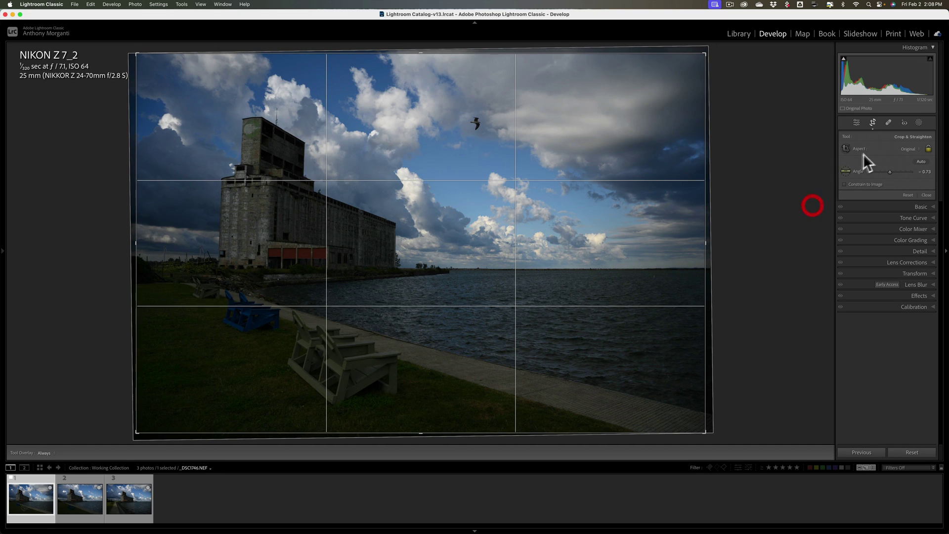
click(870, 121)
Step: Set Exposure +0.60, Highlights -48, Shadows +100, Whites +34, Blacks -49, Texture +21, Clarity +20, Vibrance +22
click(919, 137)
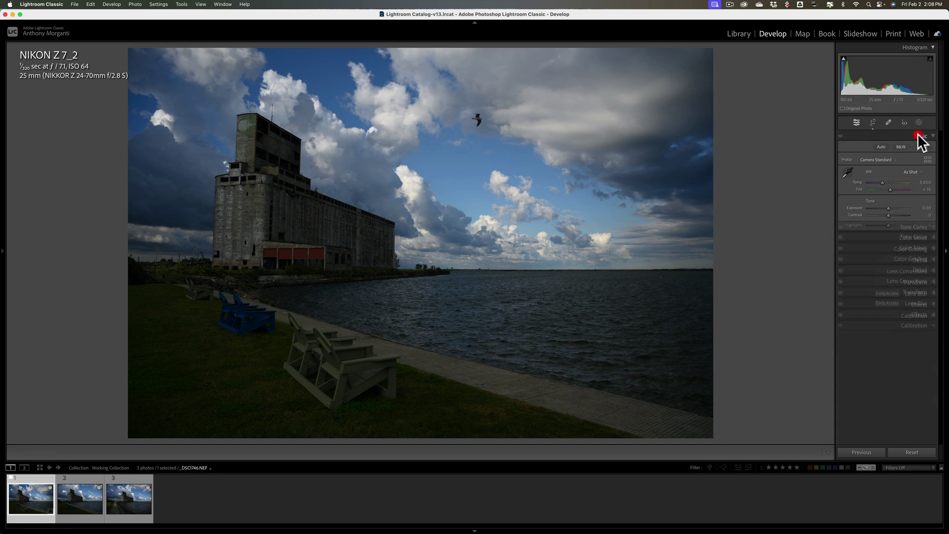
drag(847, 234, 918, 243)
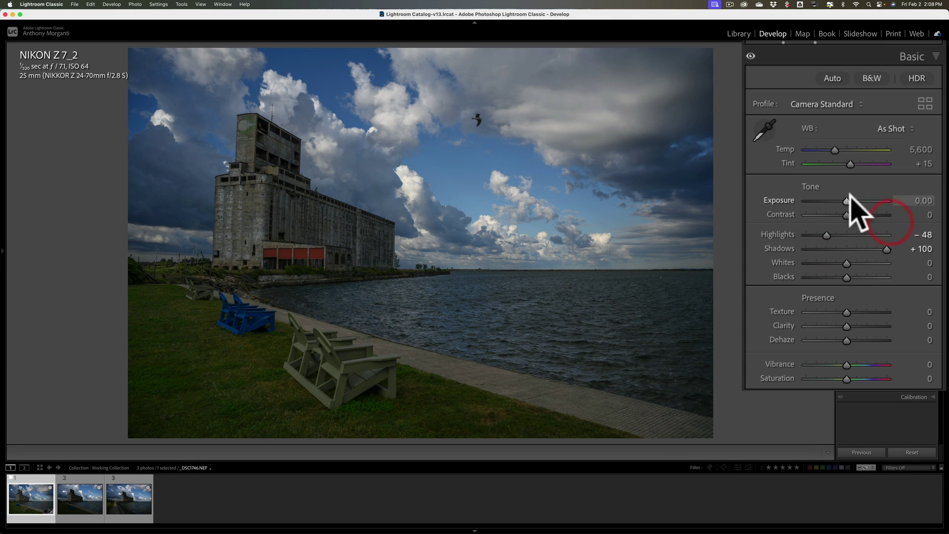
drag(846, 200, 854, 218)
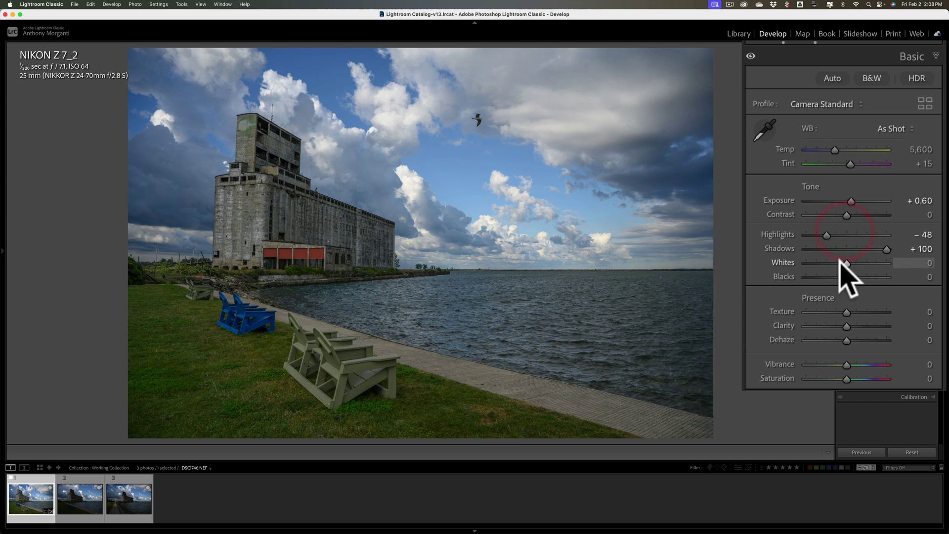
key(alt)
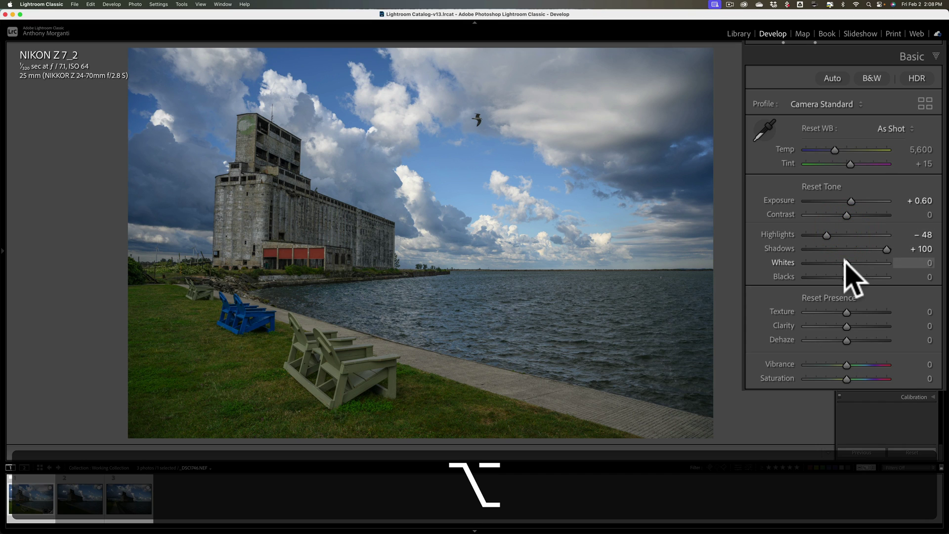
drag(845, 261, 825, 277)
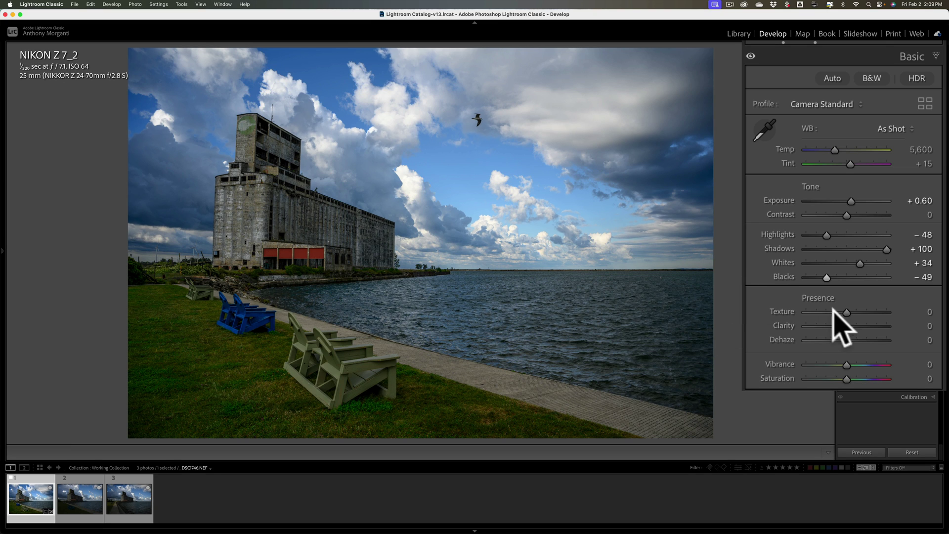
drag(845, 311, 854, 312)
drag(846, 325, 854, 323)
drag(846, 364, 857, 364)
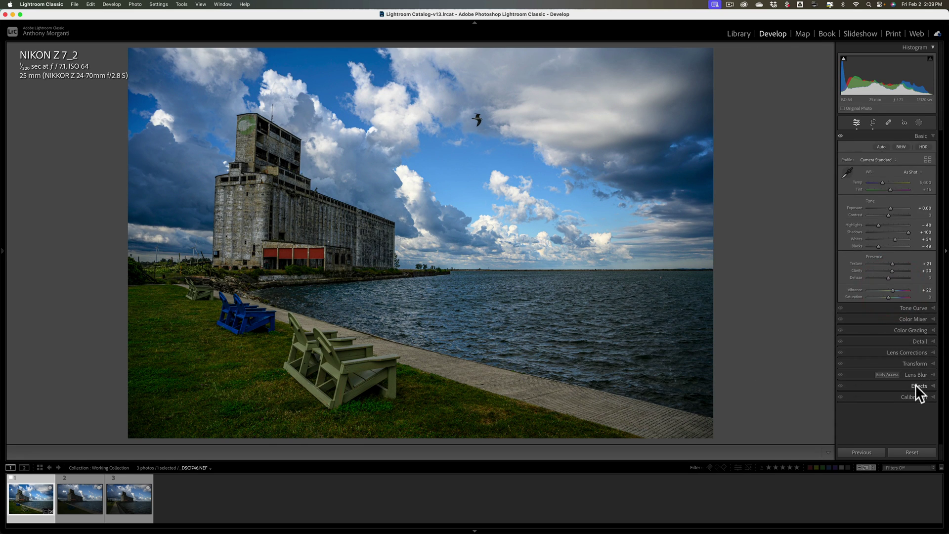
Step: Add a Post-Crop Vignetting Amount of -9 in the Effects panel
click(916, 384)
drag(888, 249, 887, 250)
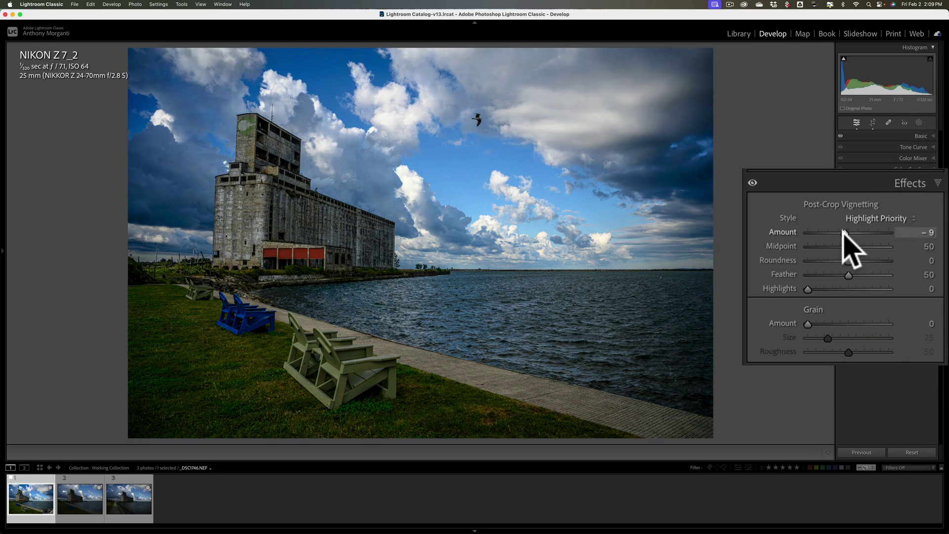
click(911, 187)
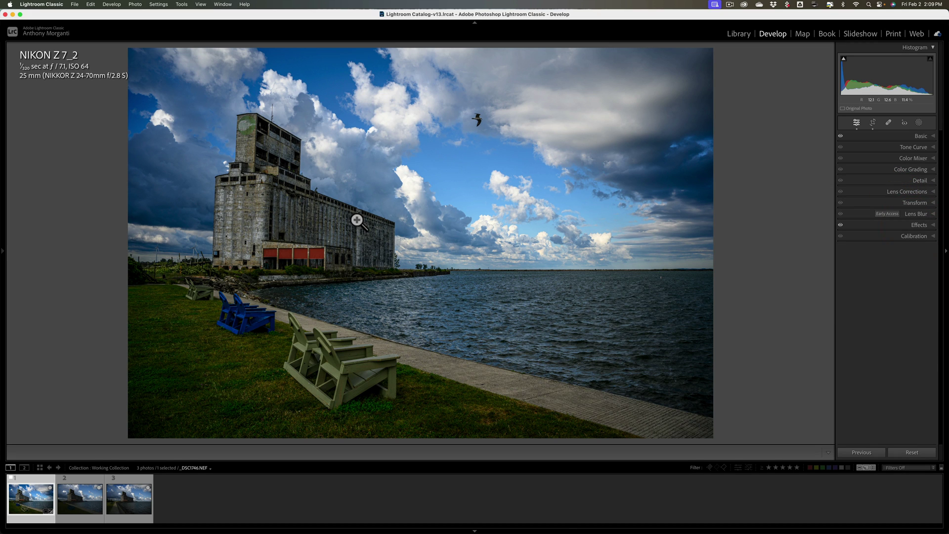
Step: Browse the filmstrip photos and settle on the second, unedited lakeside photo
click(84, 500)
click(134, 494)
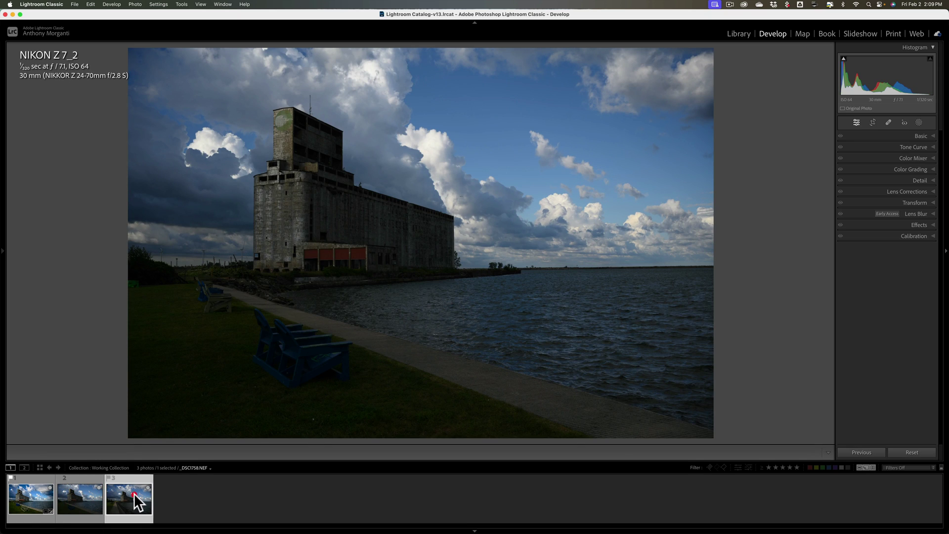
click(73, 497)
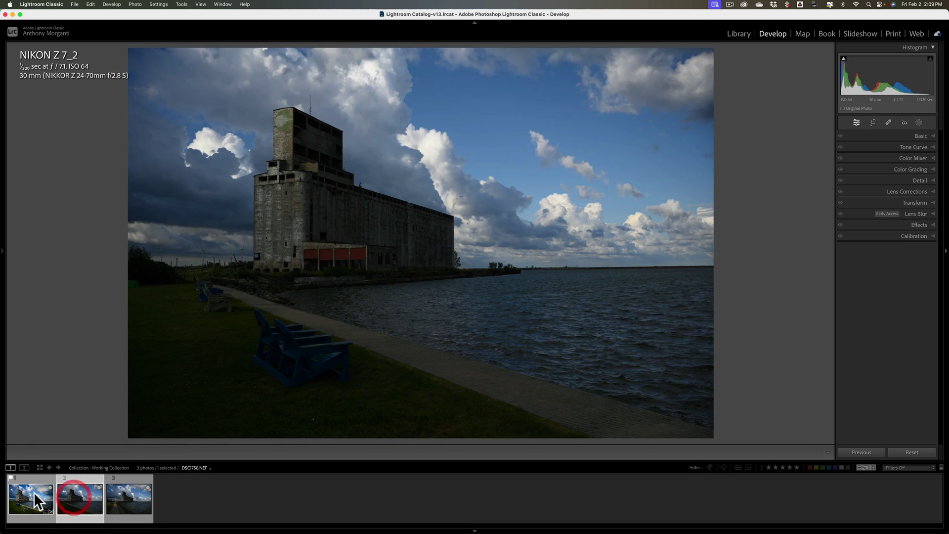
click(34, 495)
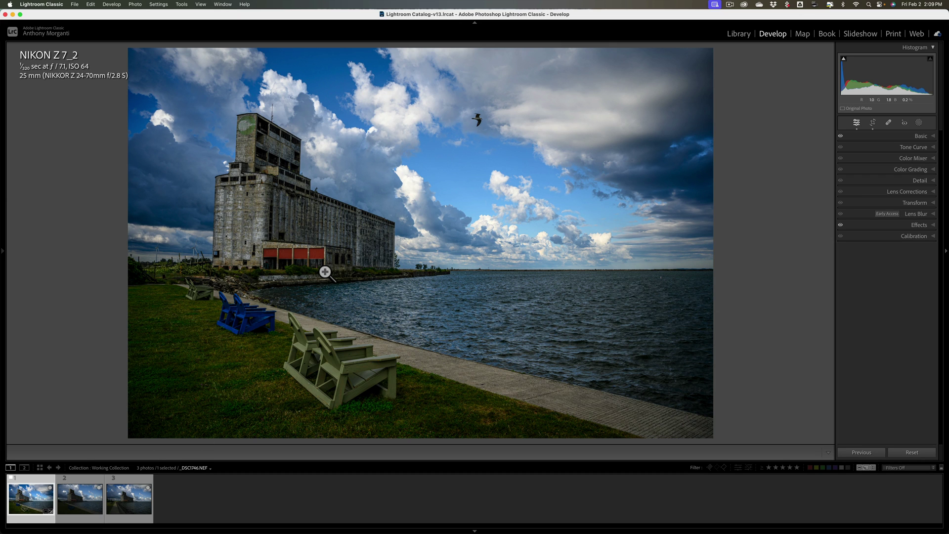
click(87, 503)
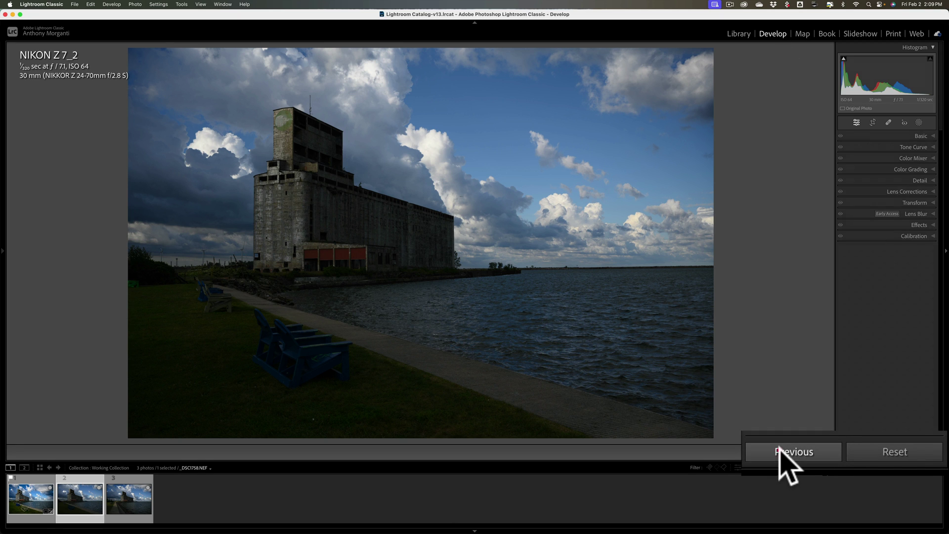
Step: Apply the previous photo's settings, then reset the copied -0.73° straighten angle
click(854, 451)
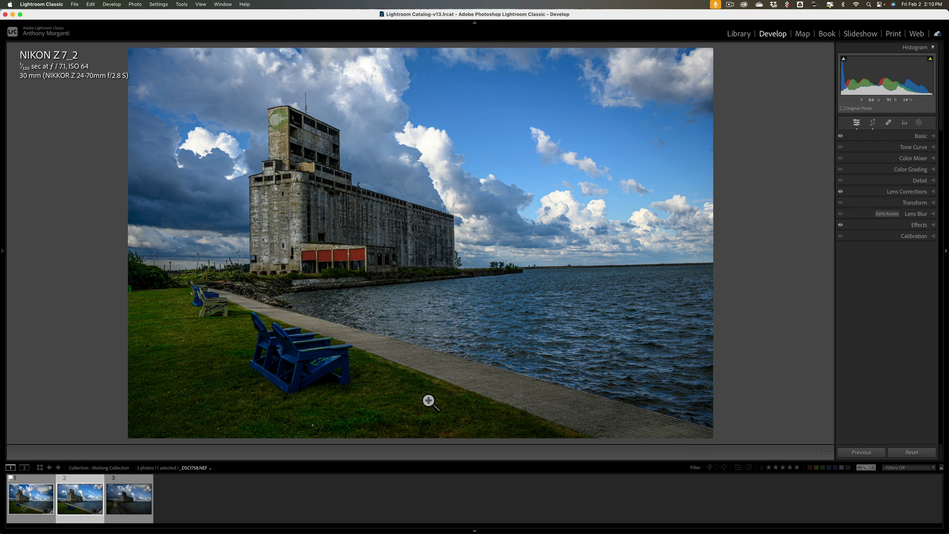
click(31, 489)
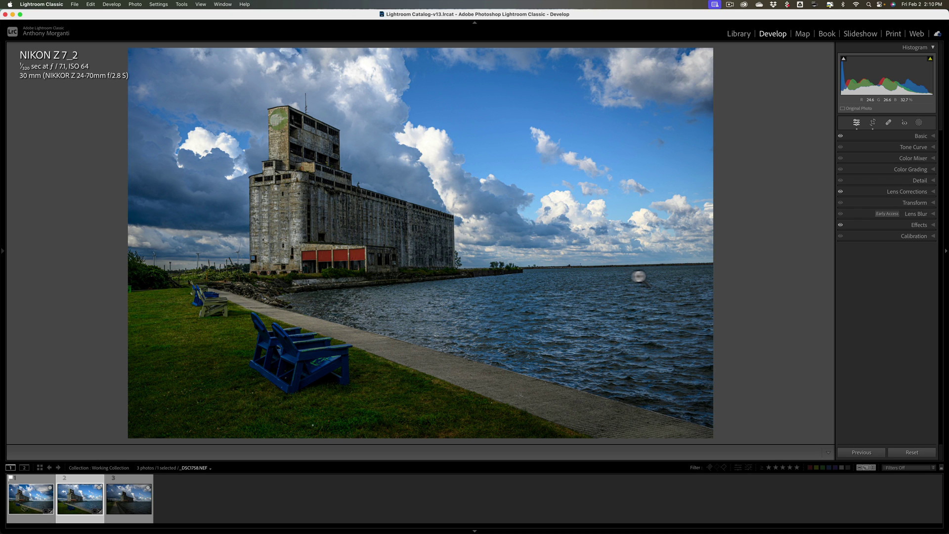
click(873, 122)
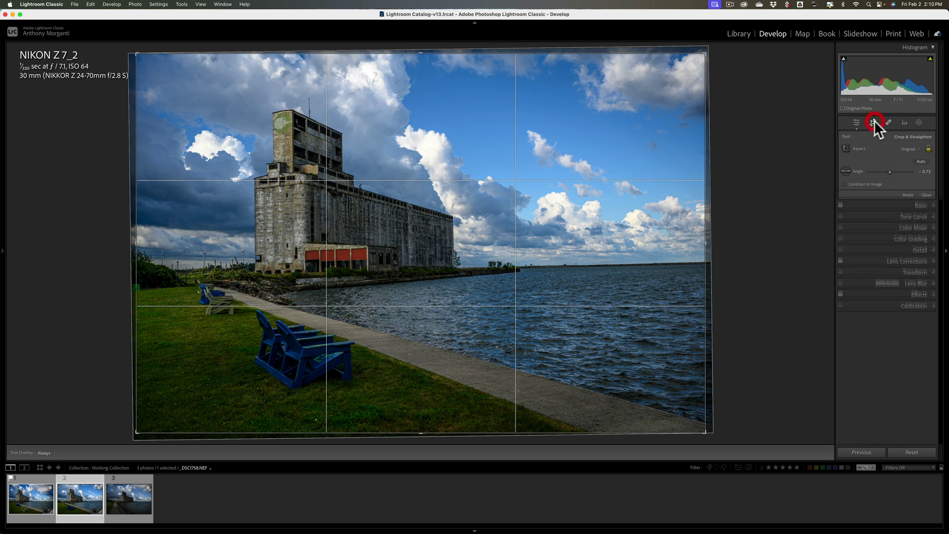
click(908, 195)
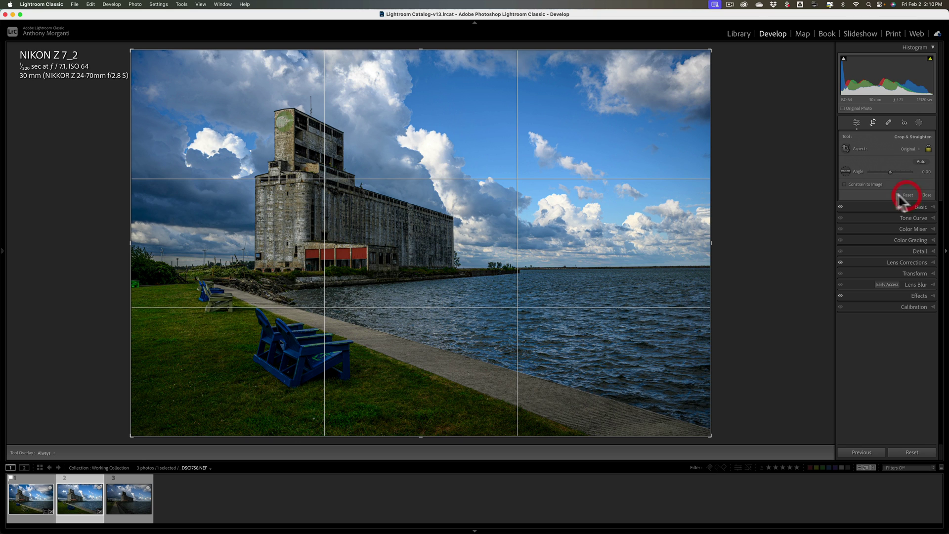
click(874, 120)
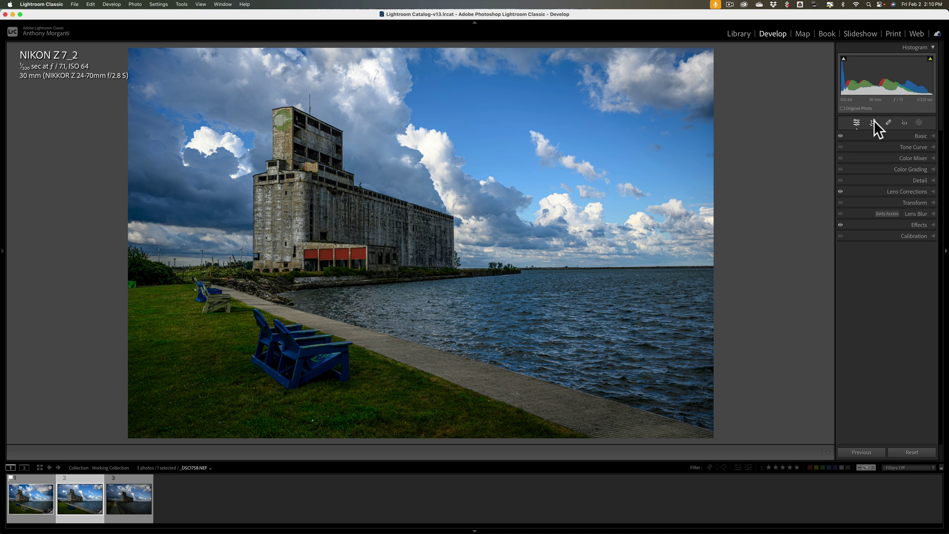
Step: Reset the second photo to unedited, then select only the edited first photo
click(911, 452)
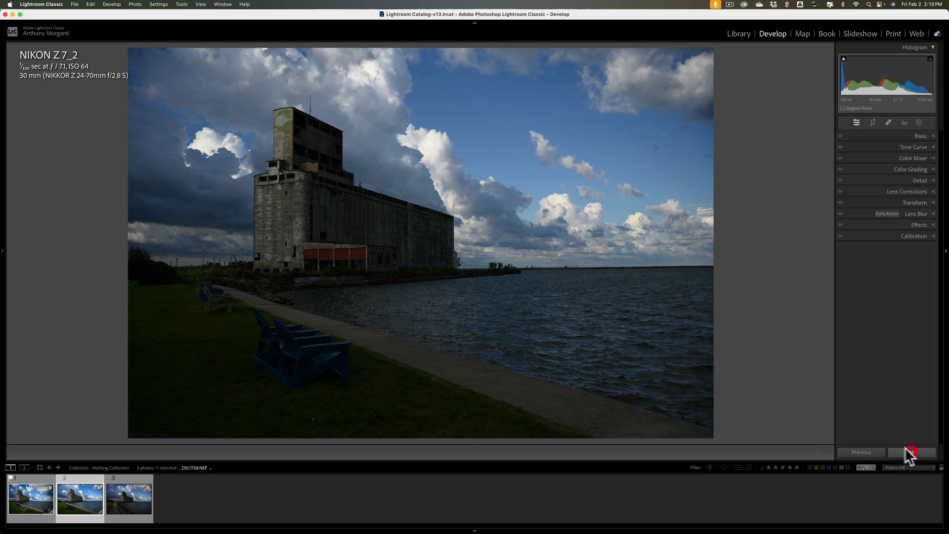
click(28, 503)
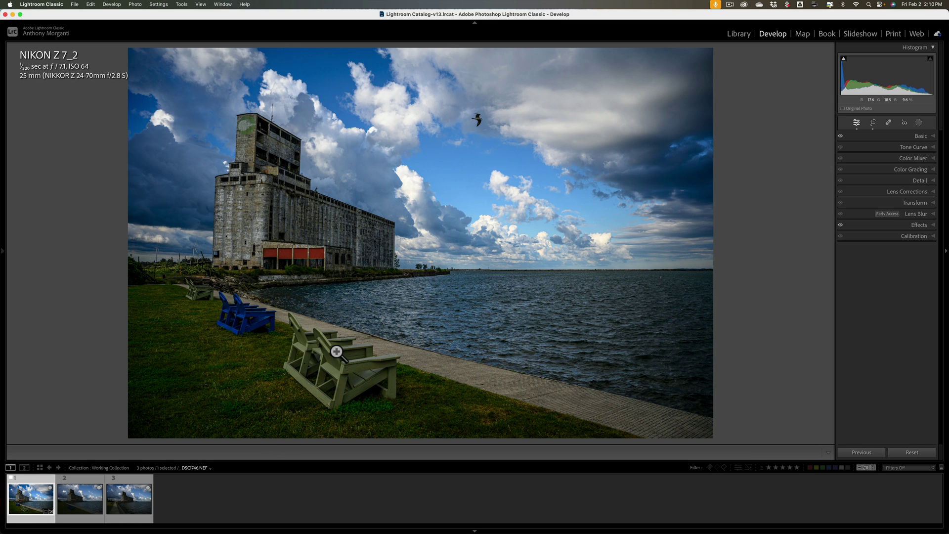
click(81, 492)
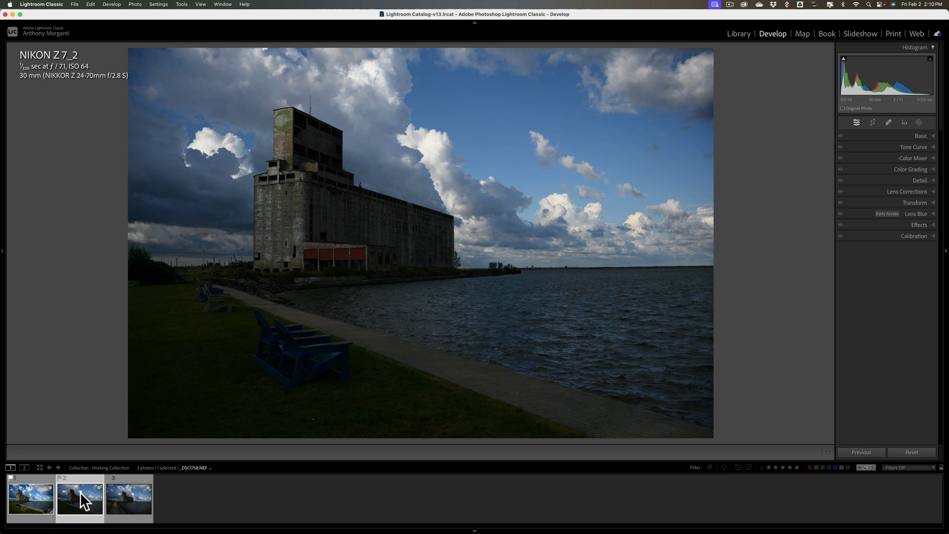
super+click(138, 497)
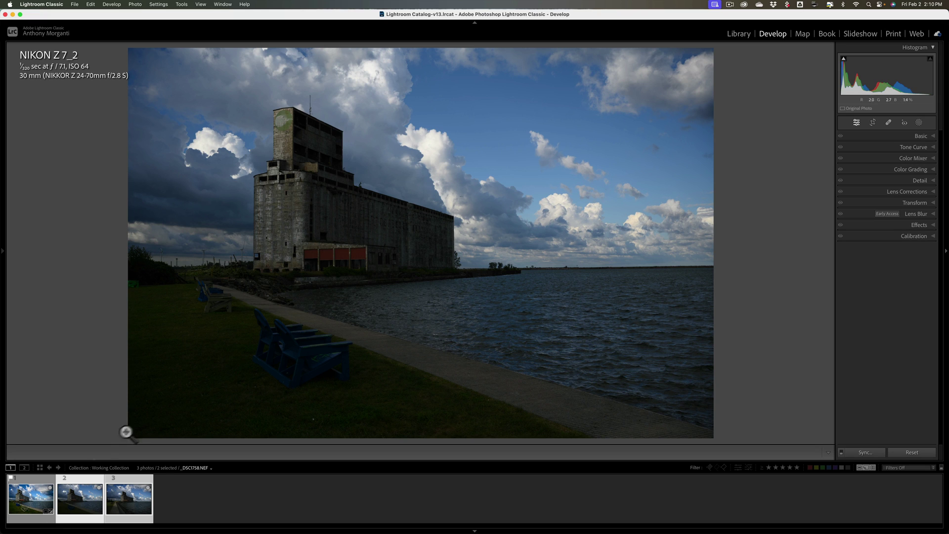
click(31, 497)
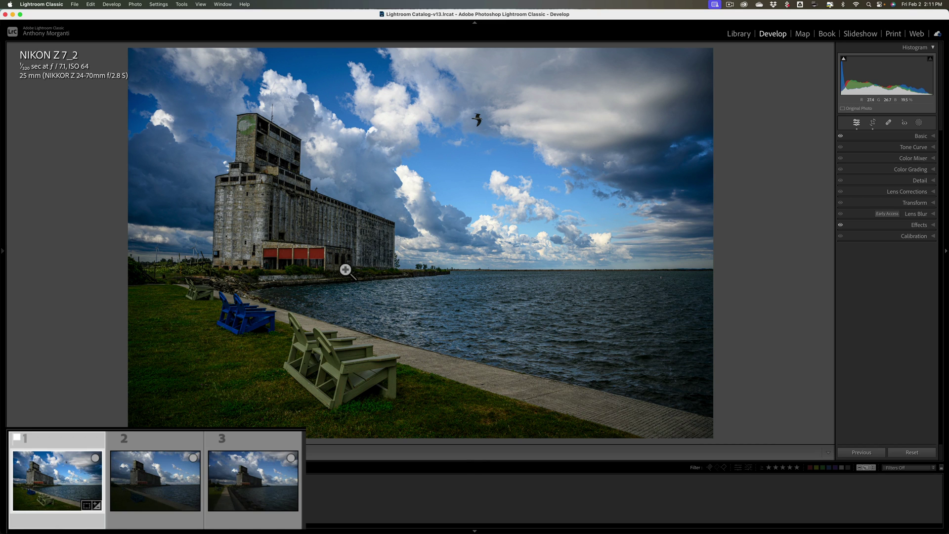
Step: Cmd-select photos 2 and 3 alongside the active first photo
key(super)
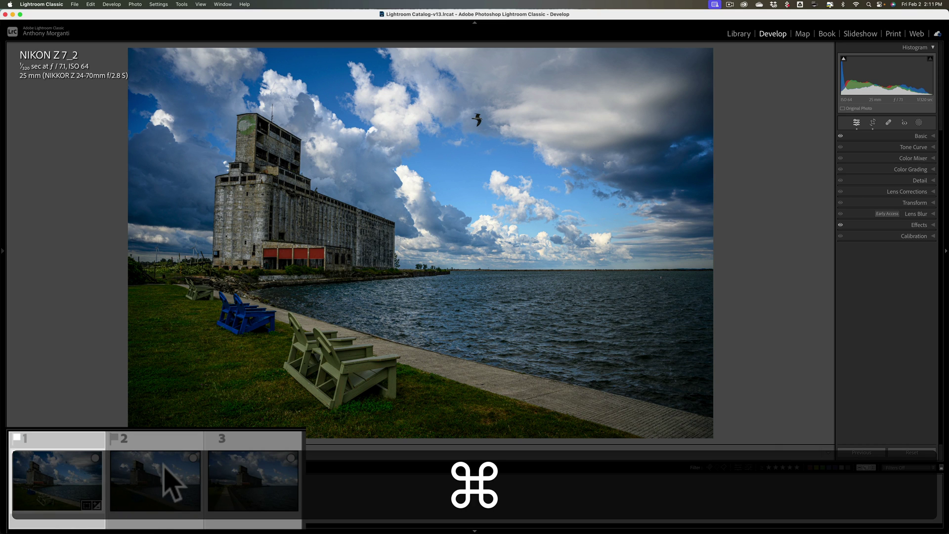
super+click(164, 467)
super+click(243, 479)
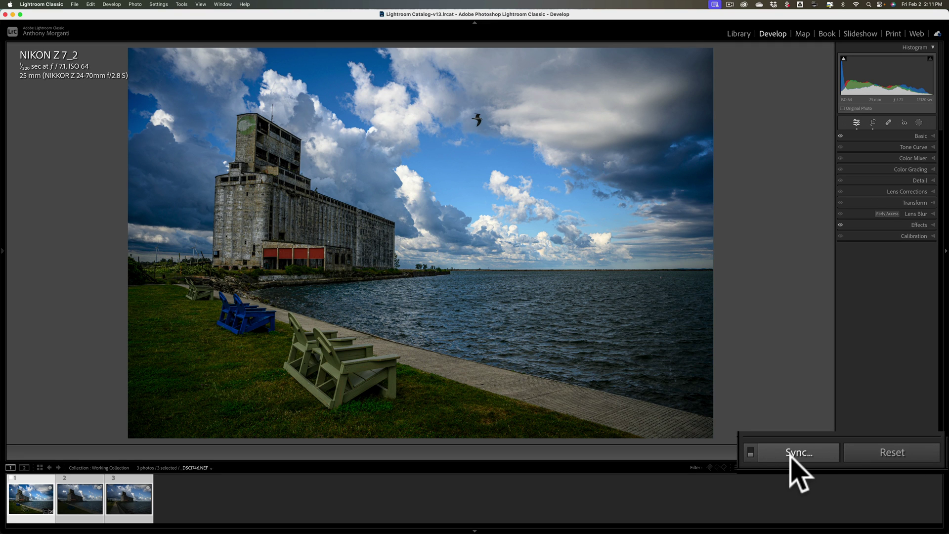
click(863, 453)
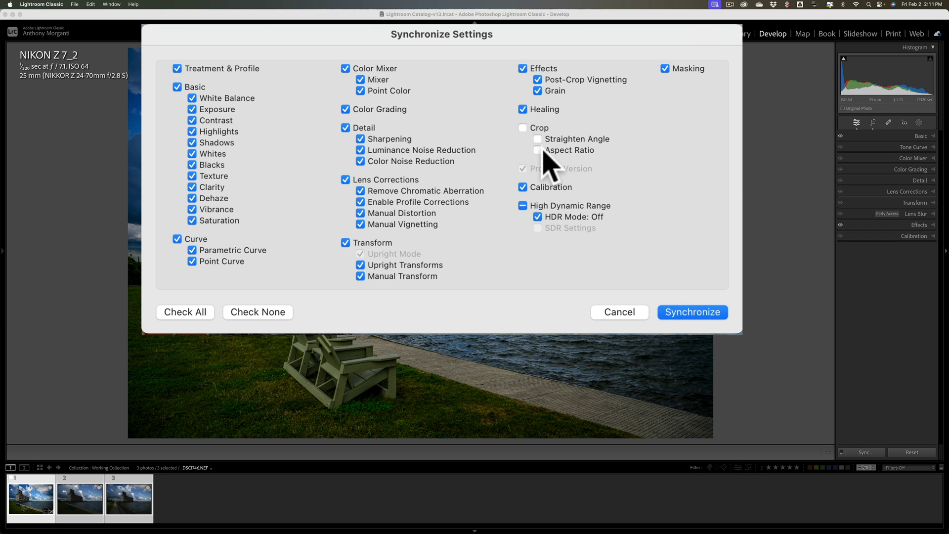
Step: Synchronize the first photo's edits to the others, excluding Masking and High Dynamic Range
click(665, 69)
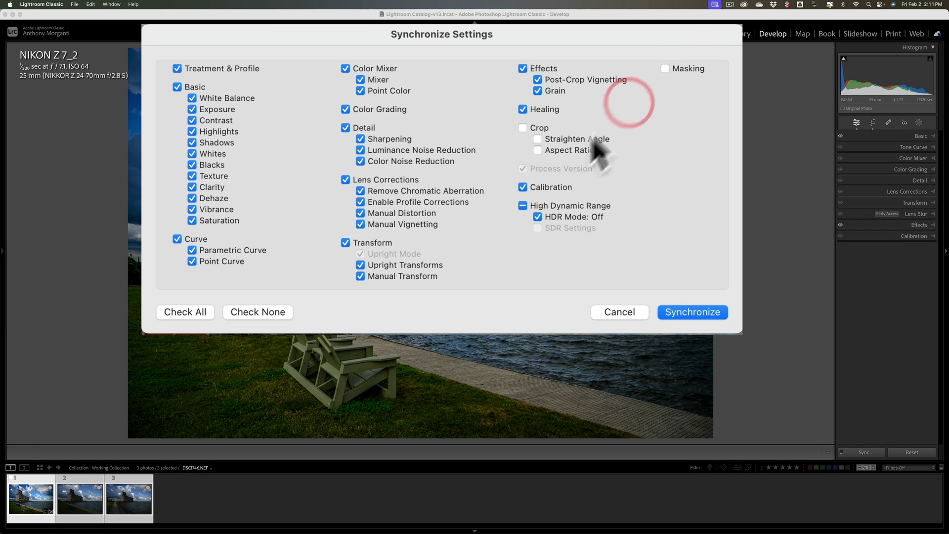
click(524, 207)
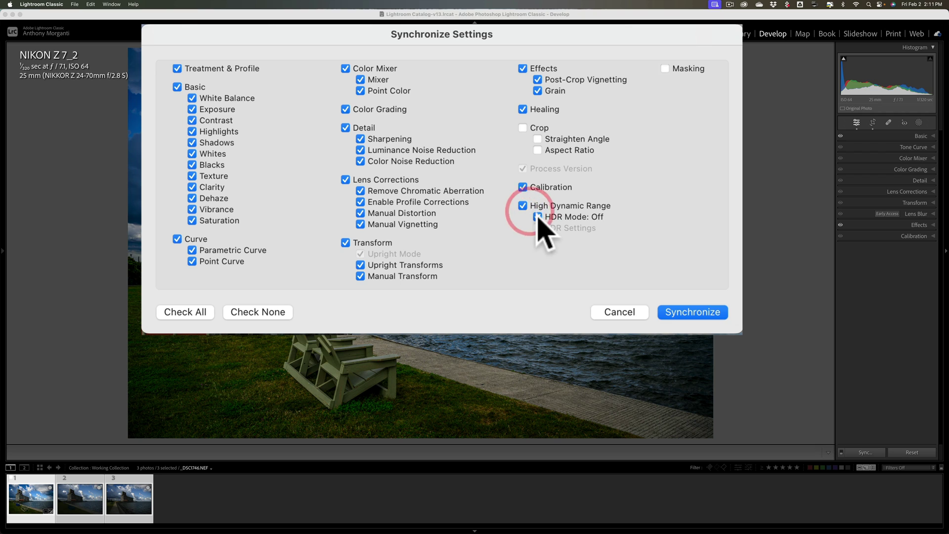
click(537, 217)
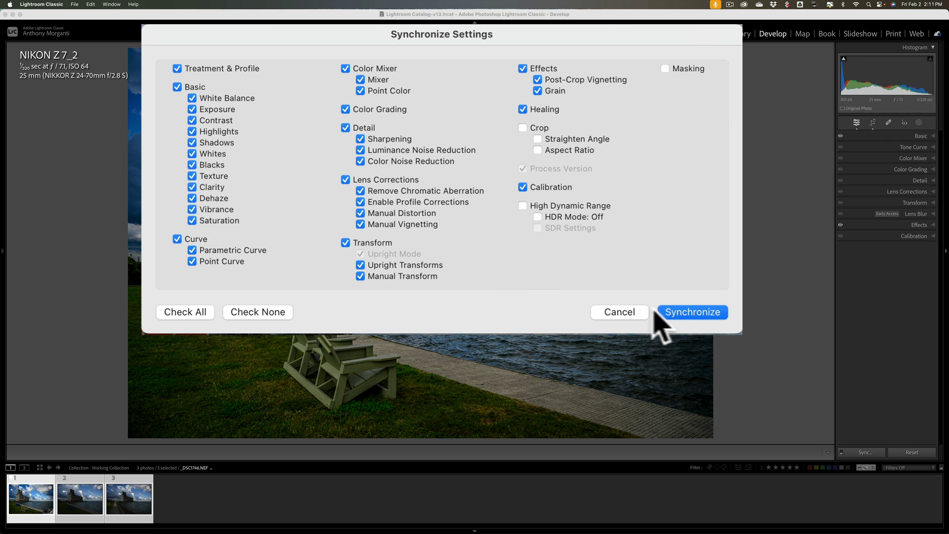
click(688, 315)
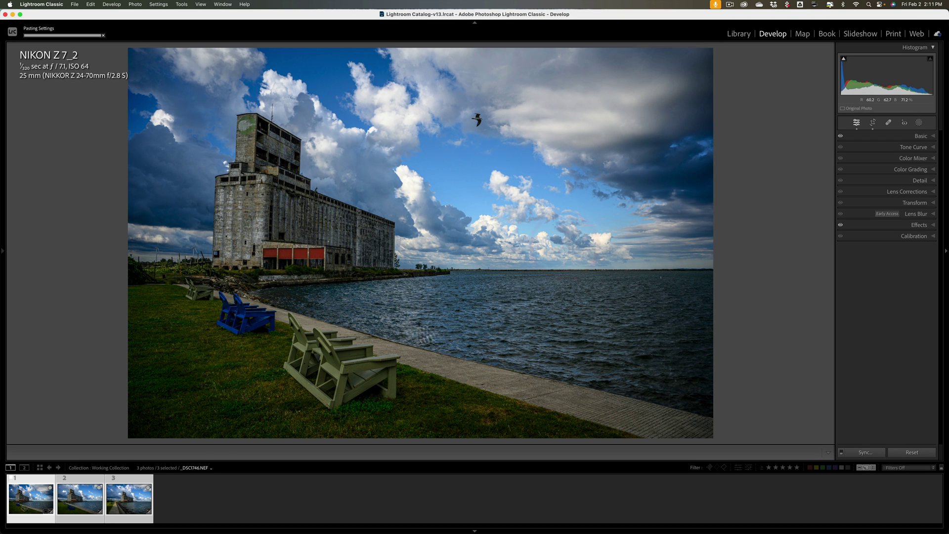
Step: Switch to the synced third photo and straighten it by -0.34°
click(81, 498)
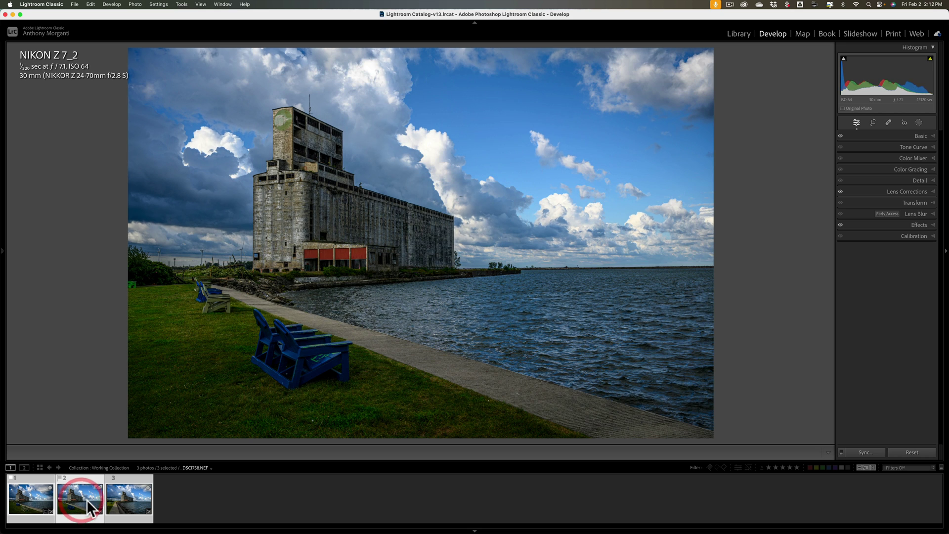
click(123, 499)
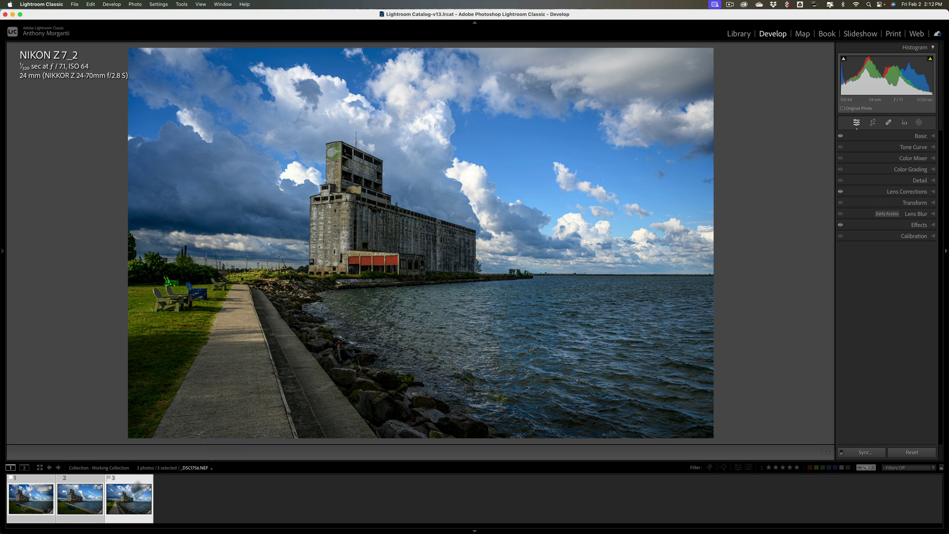
click(872, 122)
drag(727, 256, 727, 256)
click(872, 122)
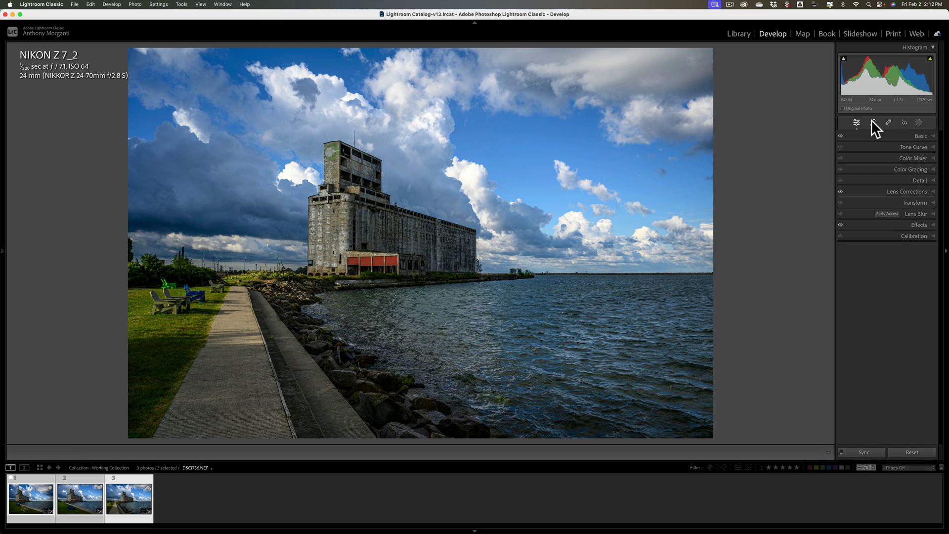
Step: Reset the edits on photos 3, 2 and 1, leaving photo 1 selected alone
click(909, 451)
click(76, 502)
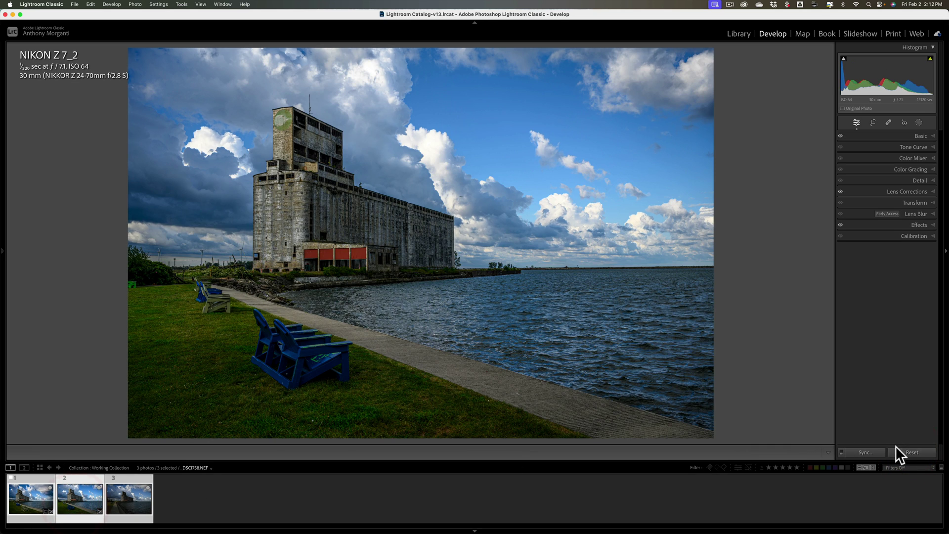
click(908, 452)
click(40, 497)
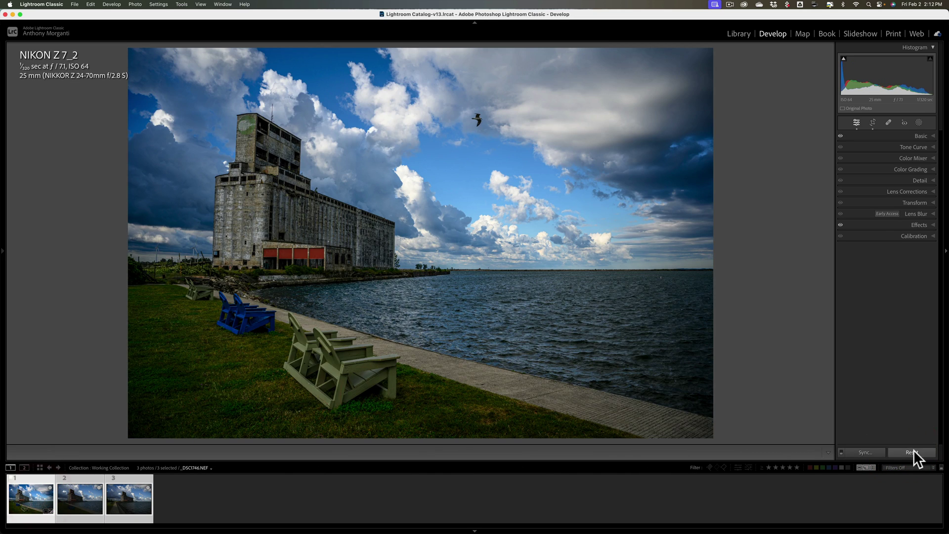
click(911, 451)
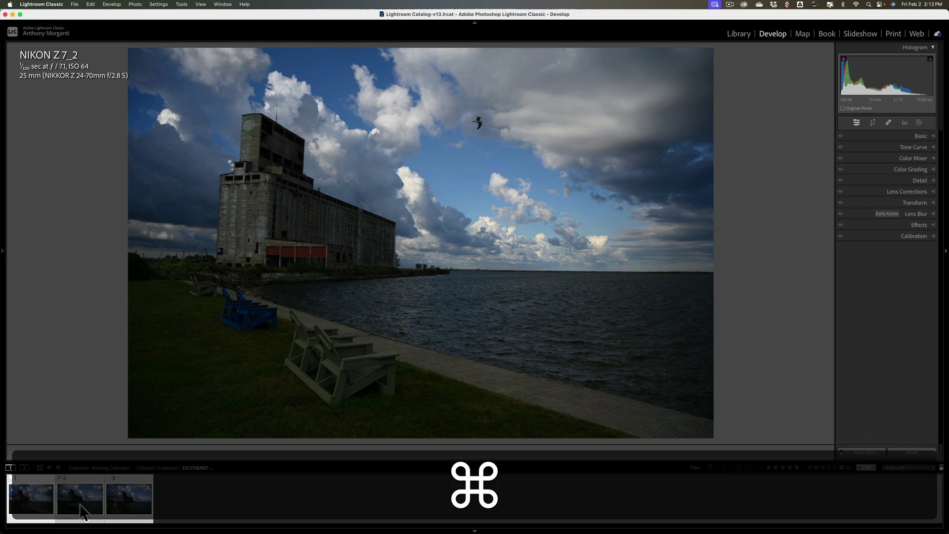
click(31, 498)
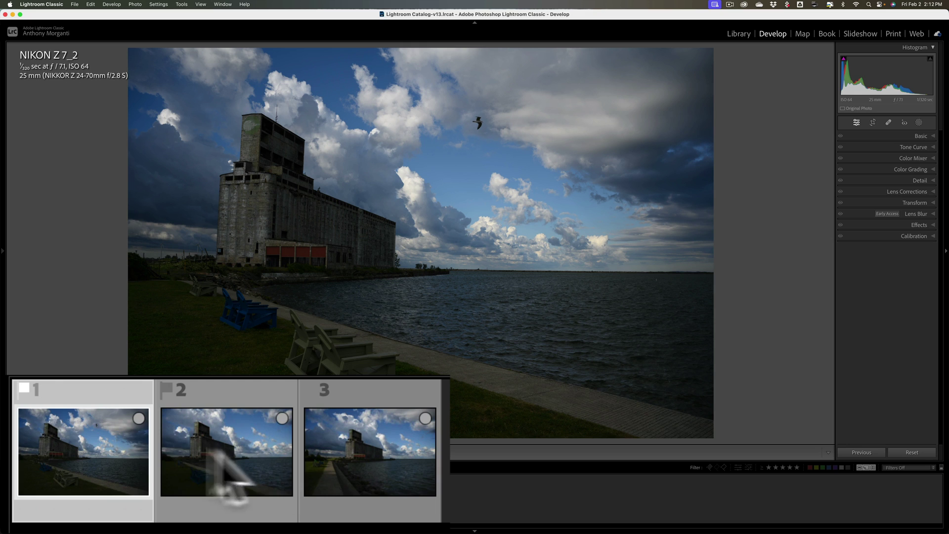
Step: Shift-select all three lakeside photos and switch on Auto Sync
shift+click(358, 447)
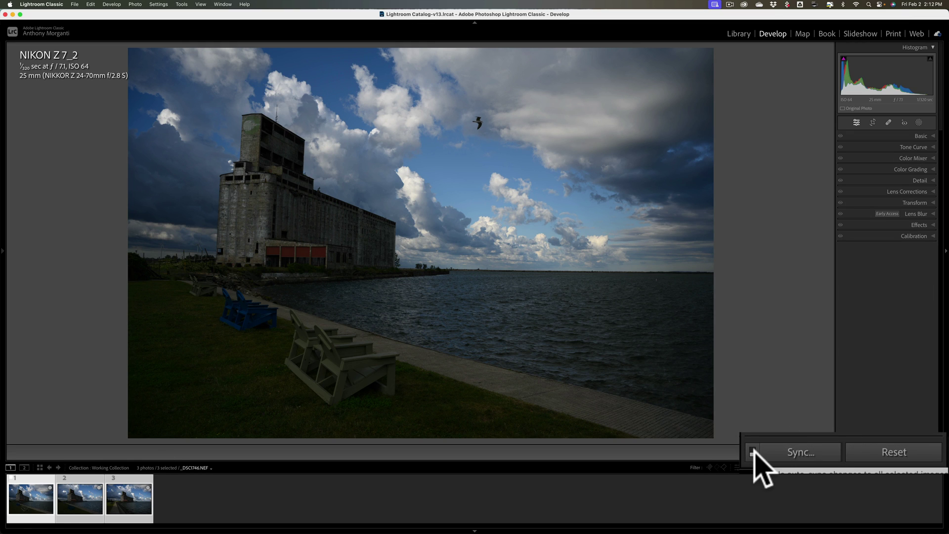
click(754, 451)
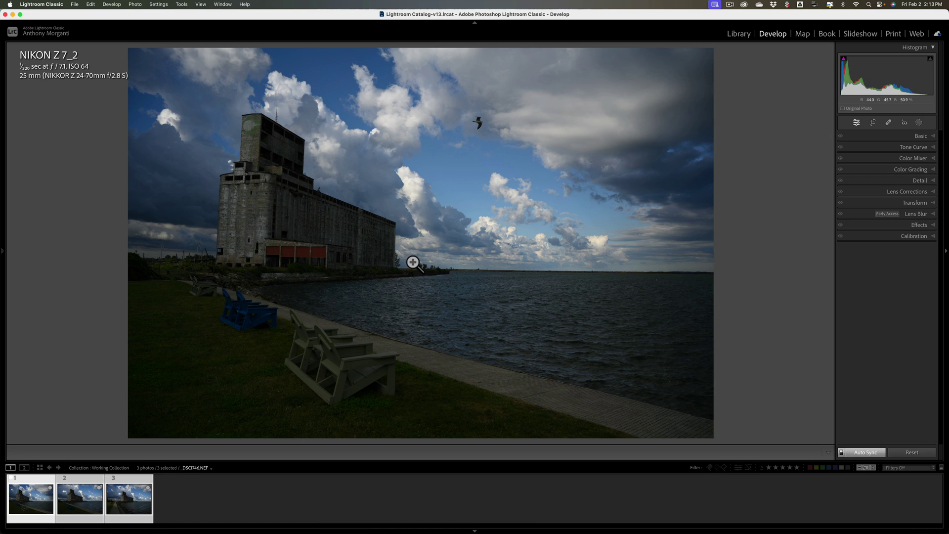
click(98, 509)
click(126, 500)
Step: Set Exposure +0.50, Highlights -38, Shadows +100, Whites +35, Blacks -24 and Vibrance +14 on all three photos
click(912, 134)
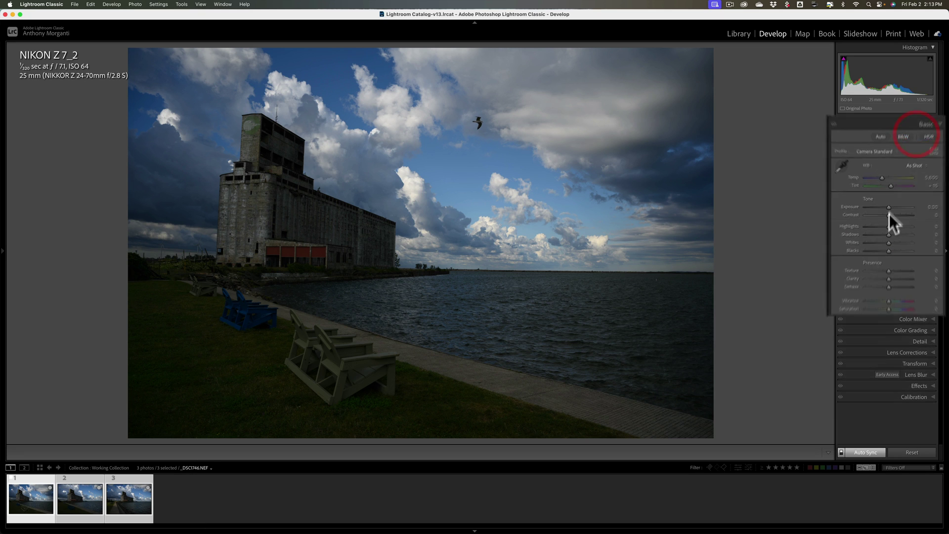
drag(843, 233, 834, 234)
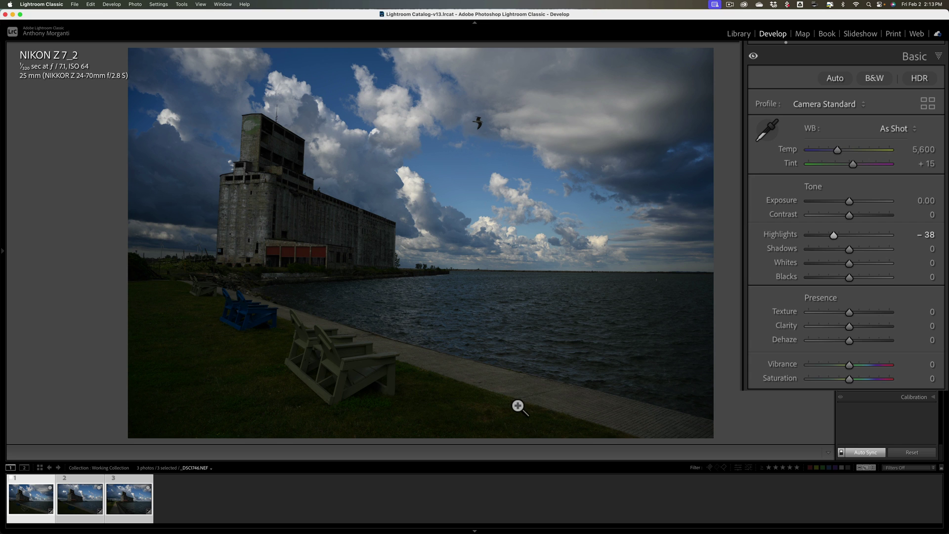
drag(850, 249, 890, 249)
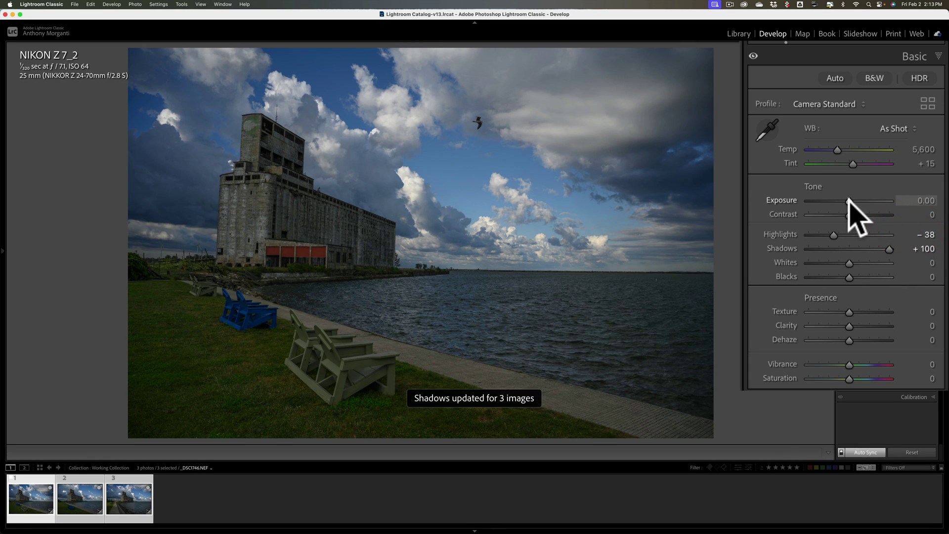
drag(849, 200, 852, 201)
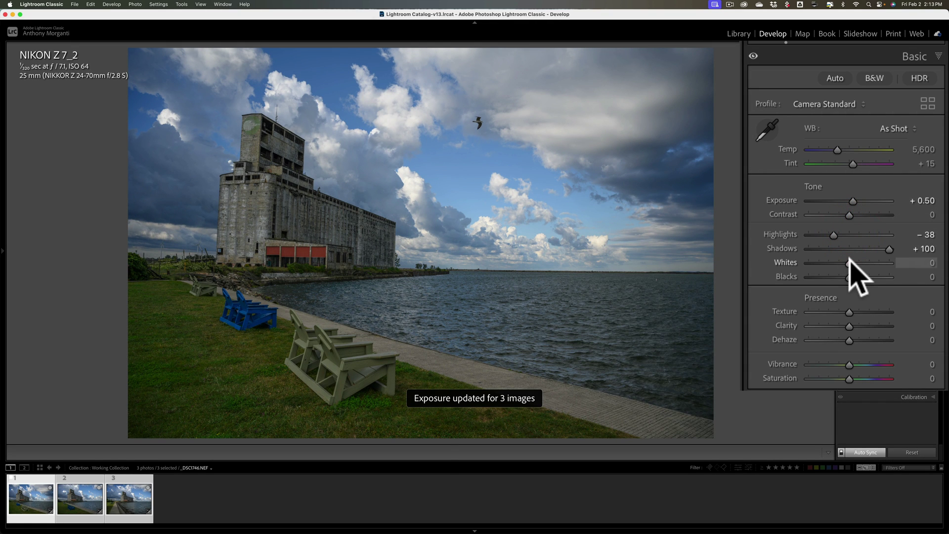
mouse_move(850, 262)
mouse_down()
mouse_move(870, 263)
mouse_move(839, 276)
mouse_up()
key(alt)
drag(849, 312, 861, 326)
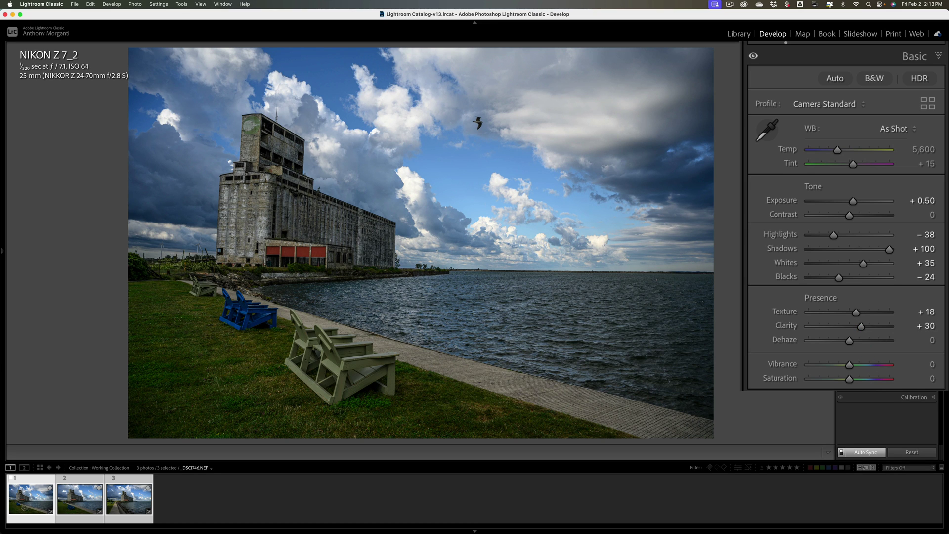
drag(849, 365, 854, 365)
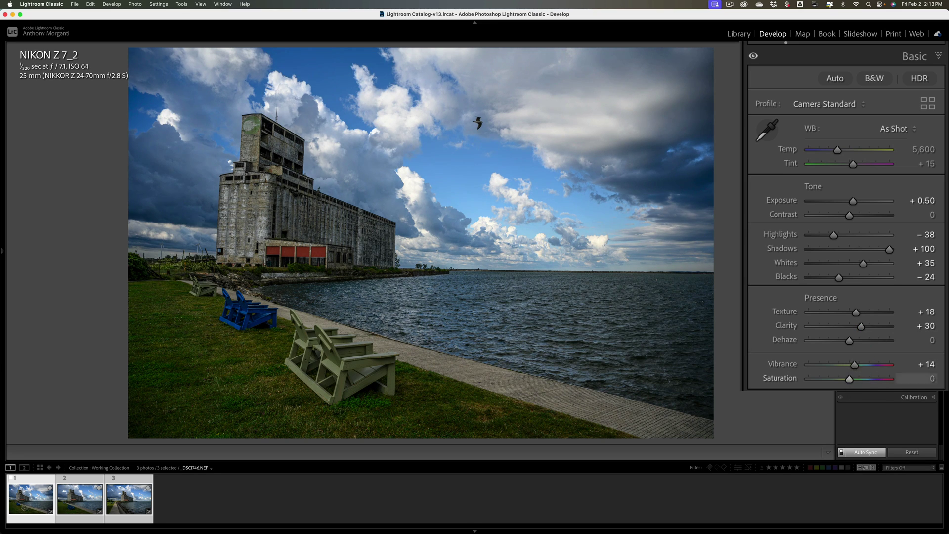
Step: Add a -9 Effects vignette to darken the corners of all three photos
click(904, 378)
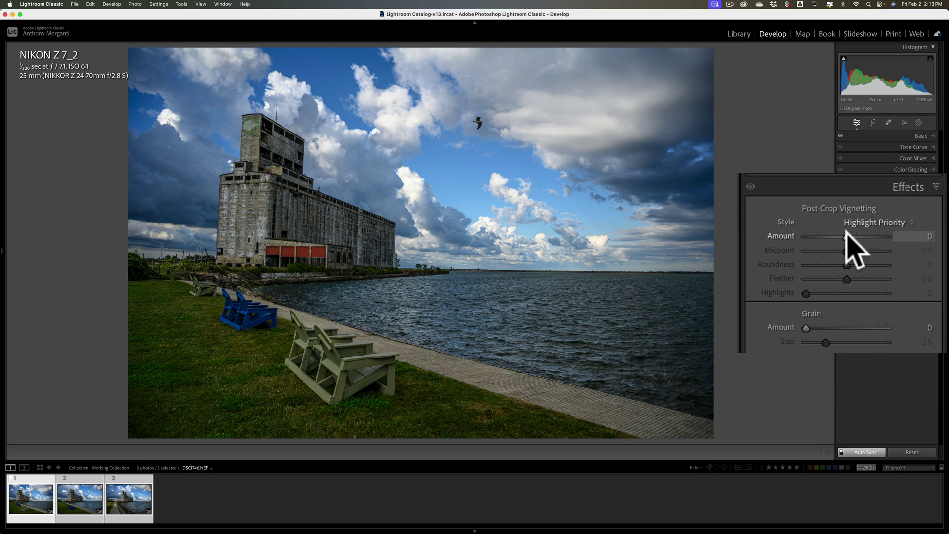
drag(846, 237, 843, 237)
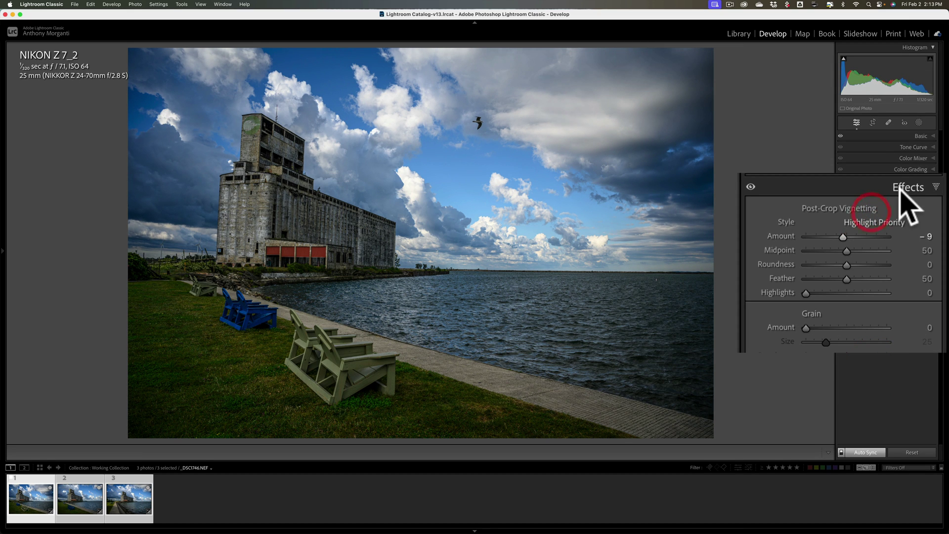
click(915, 224)
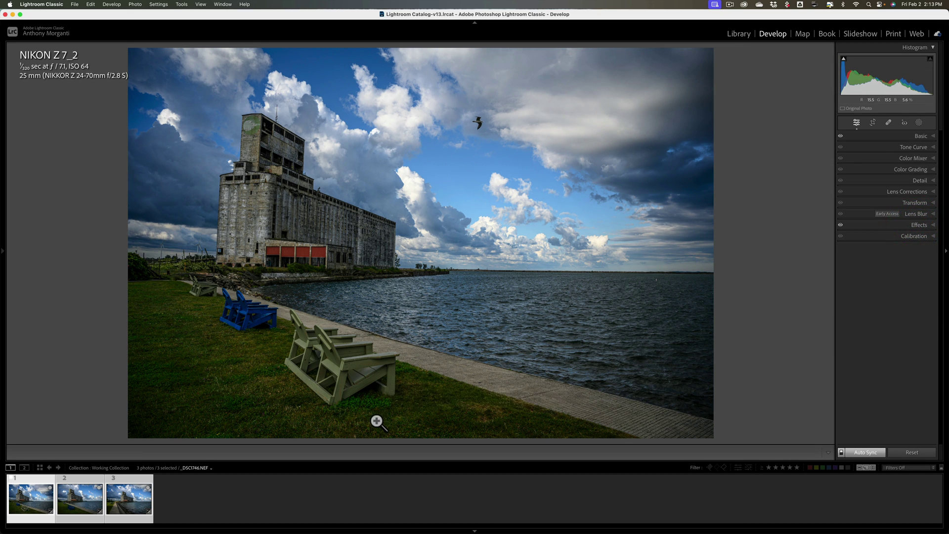
Step: Review the second and third photos, then narrow the selection to _DSC1746 alone
click(73, 500)
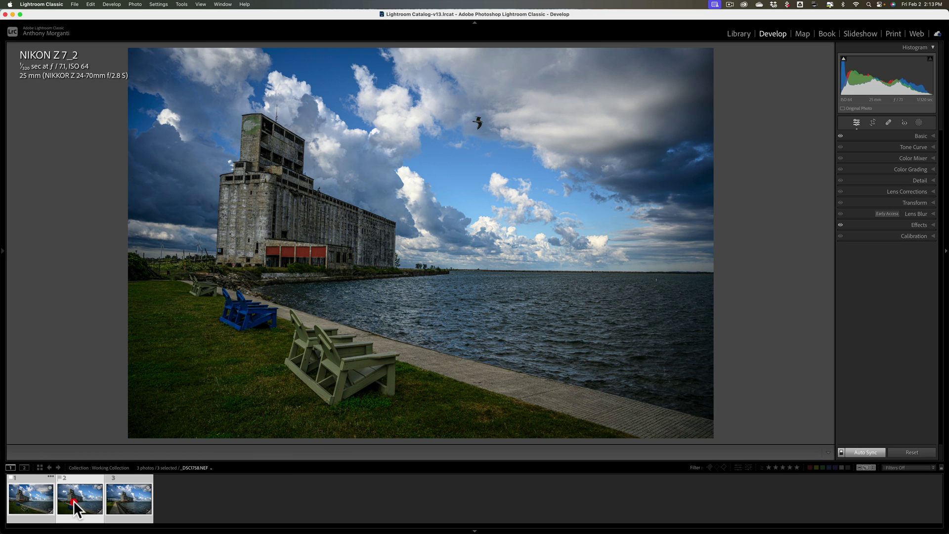
click(127, 496)
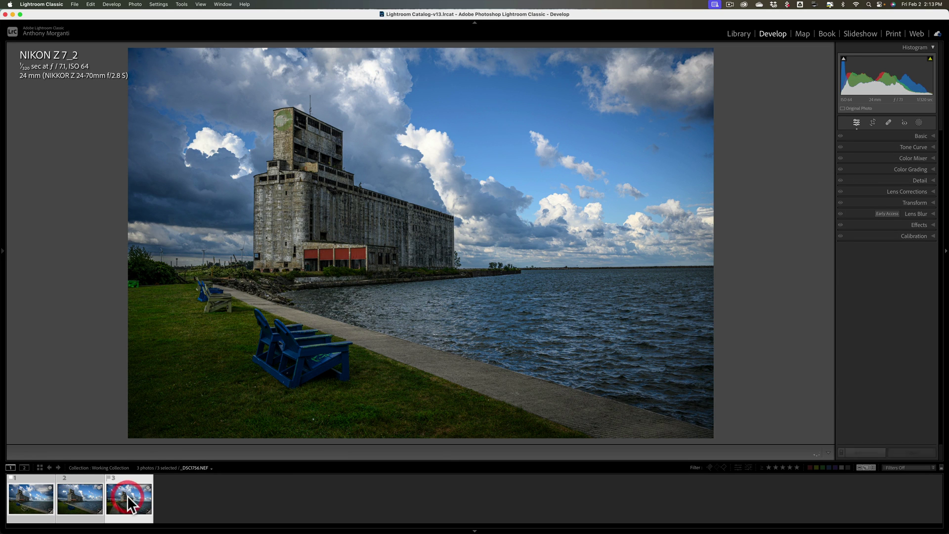
click(25, 494)
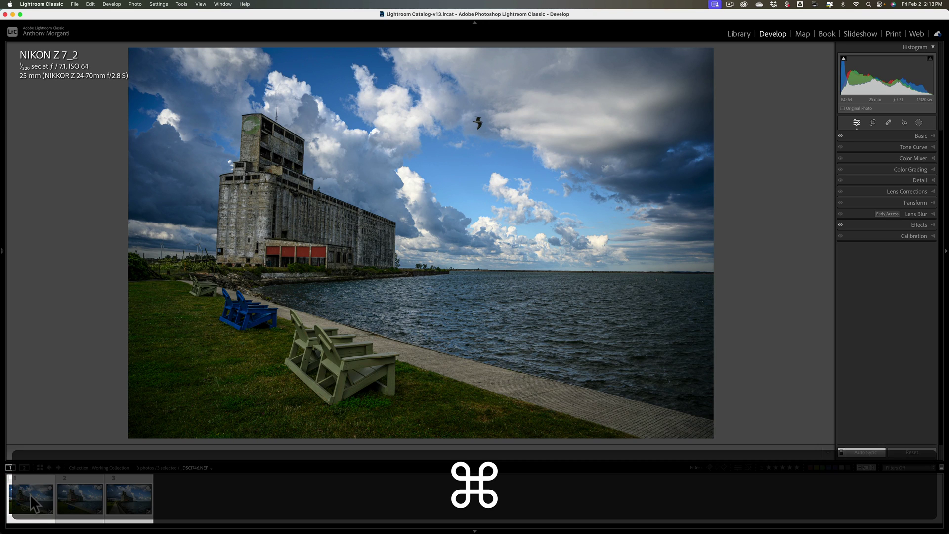
super+click(29, 494)
click(30, 494)
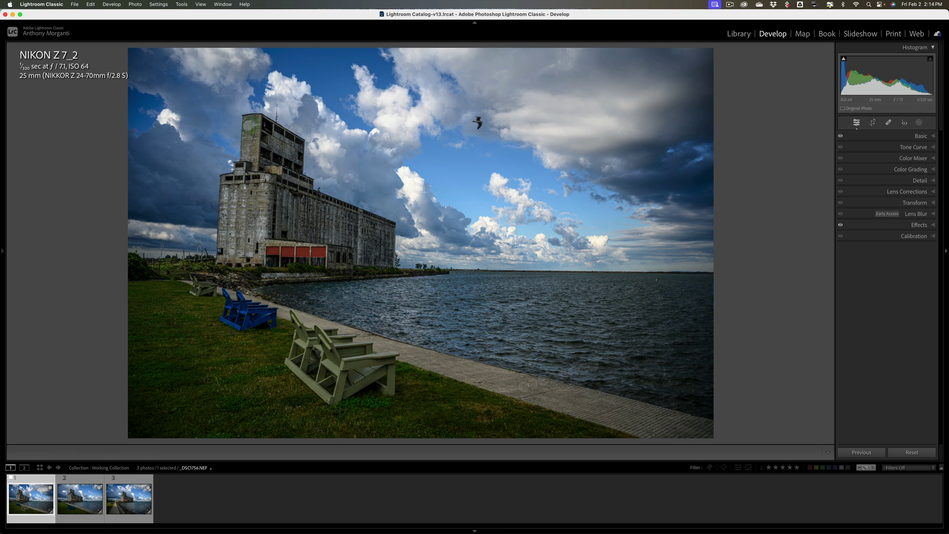
Step: Rotate the first photo and the third photo, _DSC1756, slightly to level them in Crop & Straighten
click(873, 123)
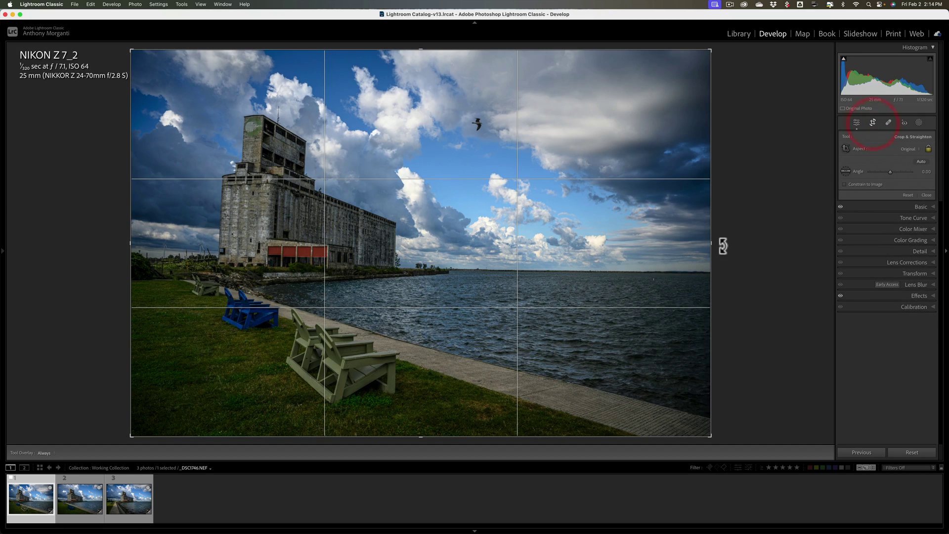
drag(722, 245, 724, 243)
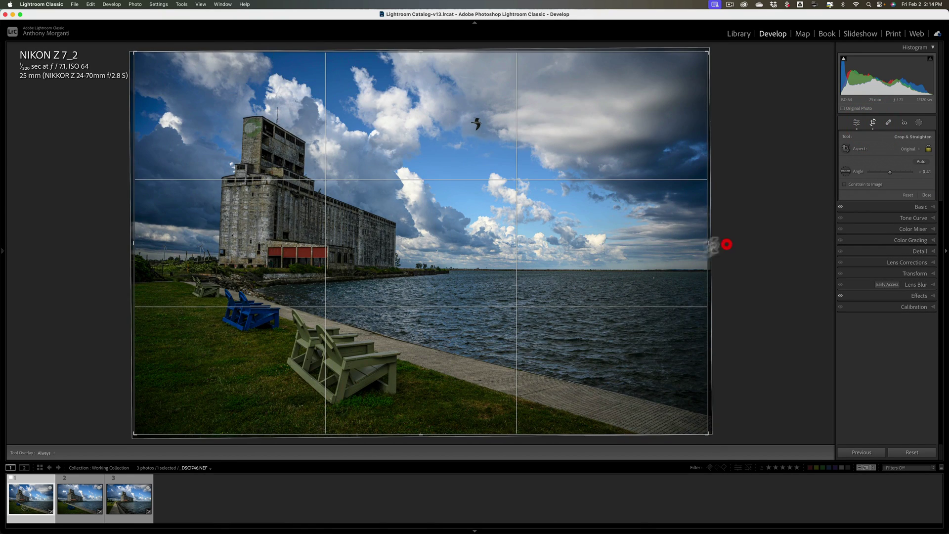
click(72, 502)
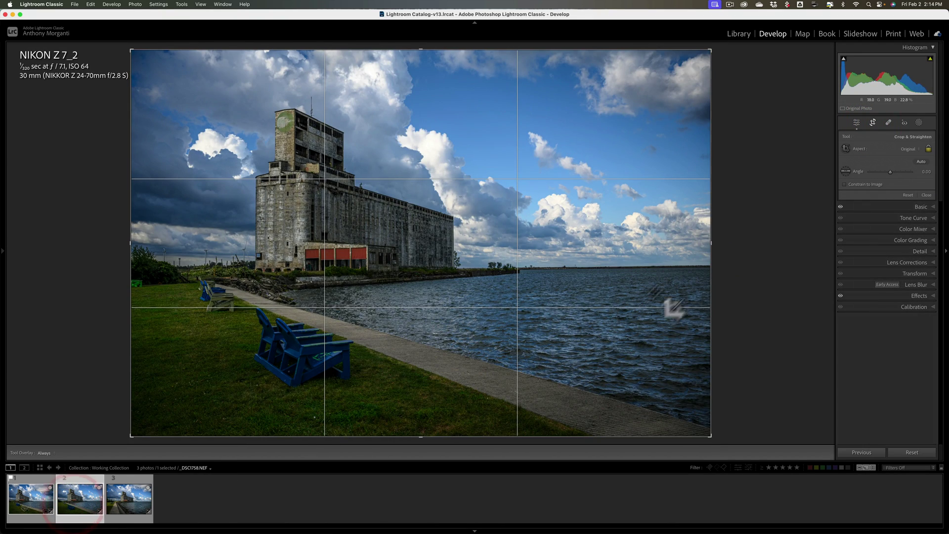
click(131, 500)
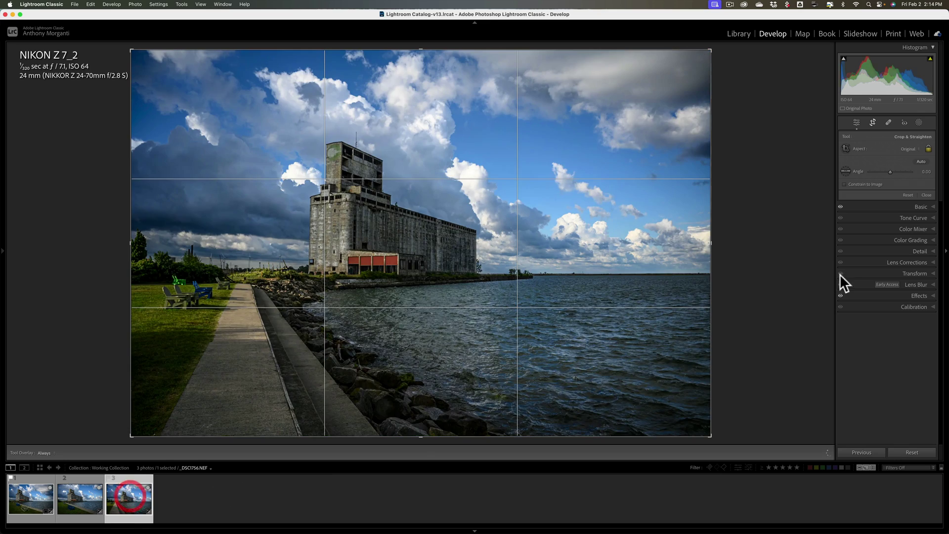
drag(729, 270, 730, 269)
Step: Close the Crop & Straighten view to check the straightened result
click(873, 121)
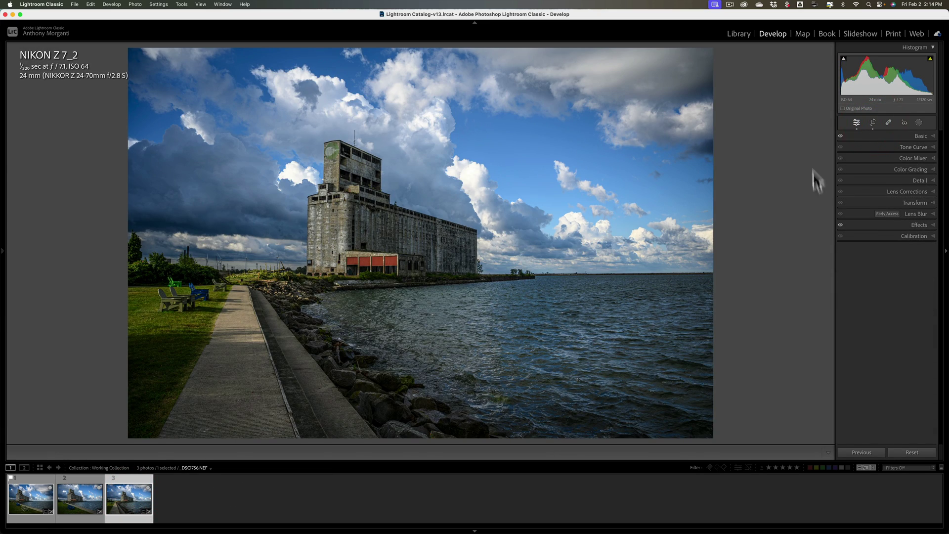
click(873, 122)
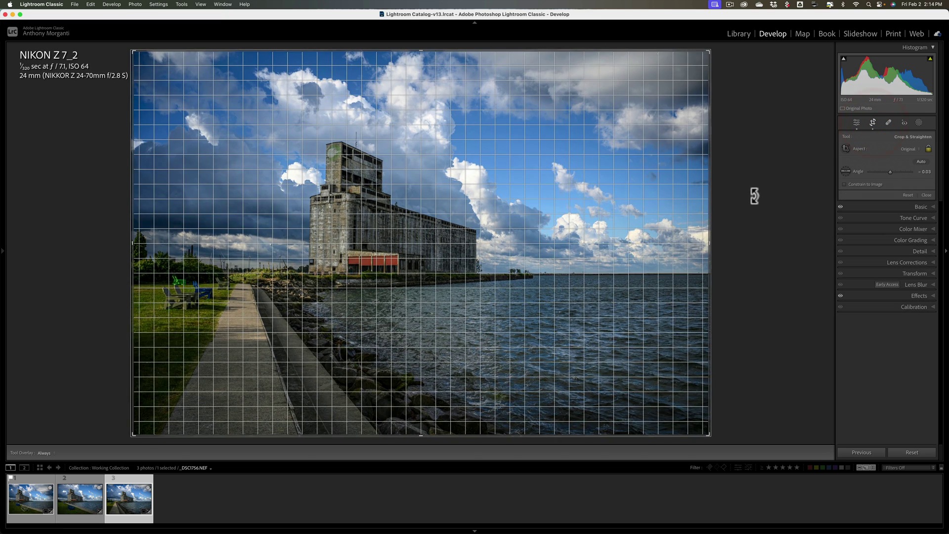
click(873, 122)
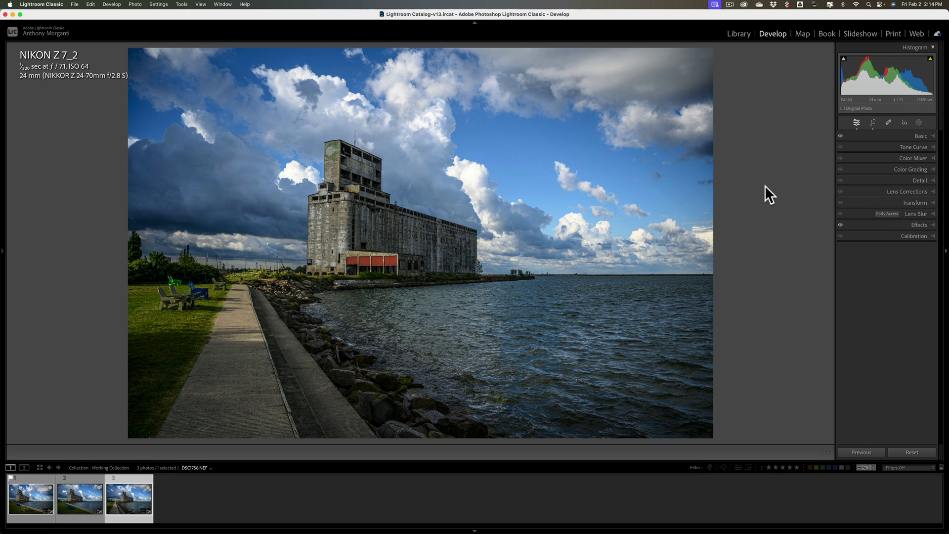
Step: Show the first lakeside photo, _DSC1746, from the filmstrip
click(33, 498)
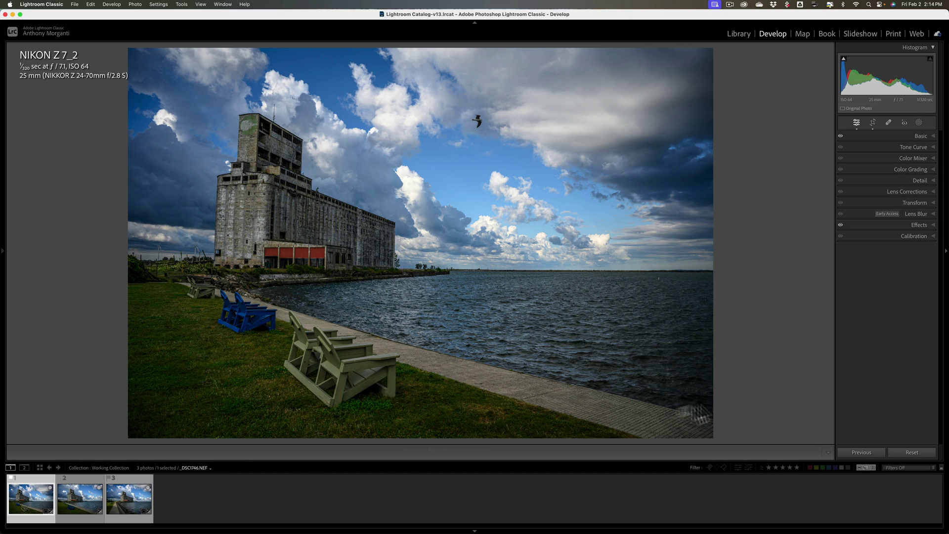
Step: Reselect all three photos, switch Auto Sync off, and cancel the Synchronize Settings dialog
shift+click(138, 493)
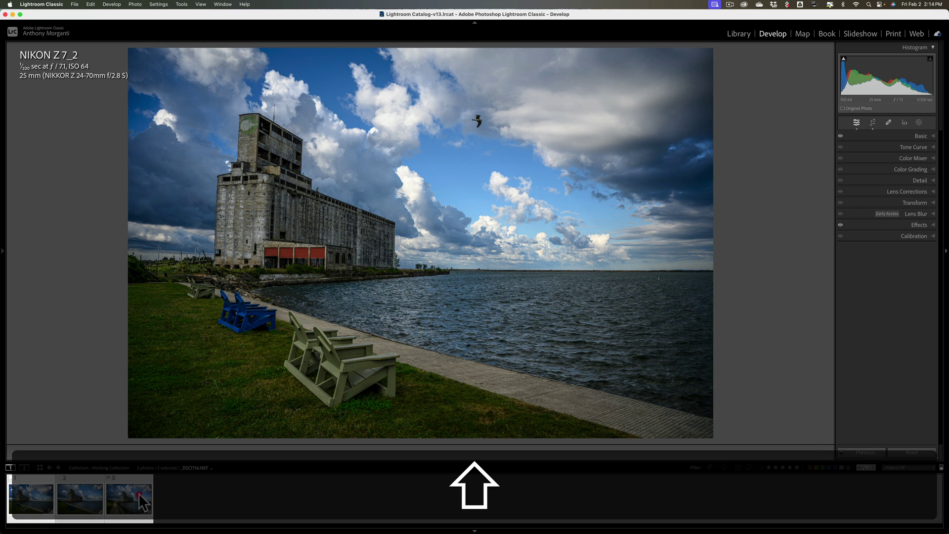
click(841, 453)
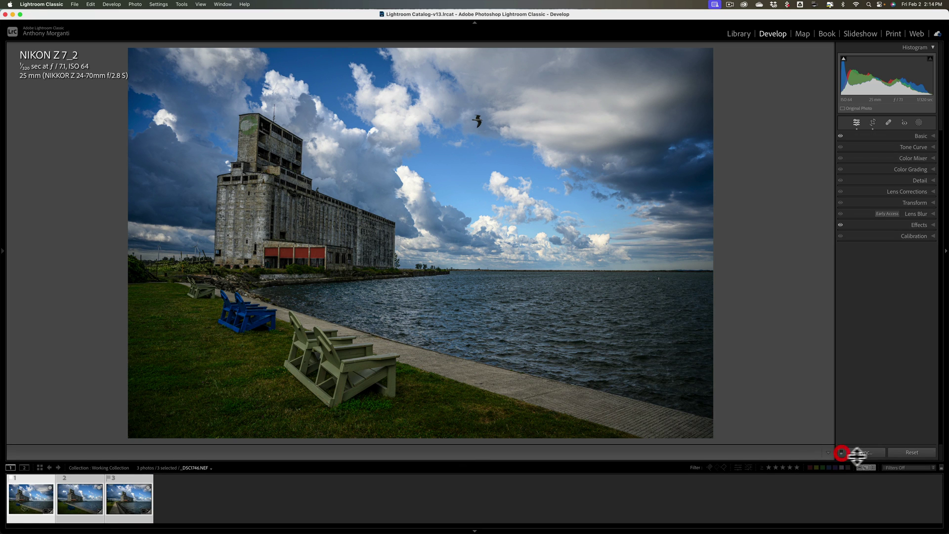
click(864, 452)
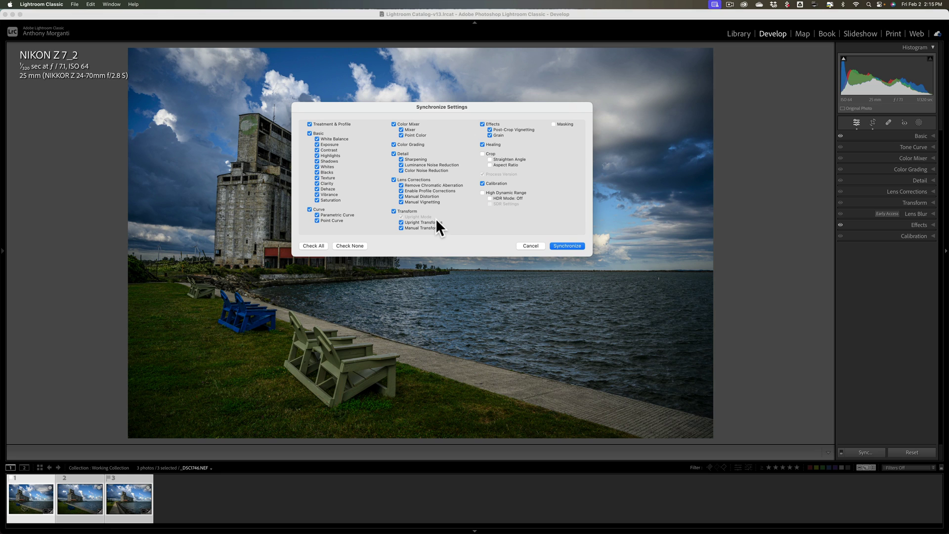
click(527, 245)
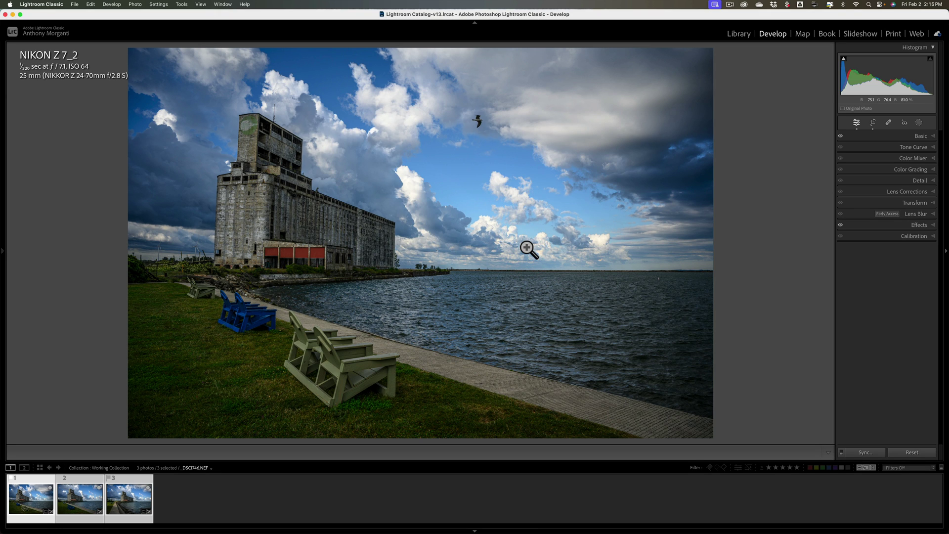